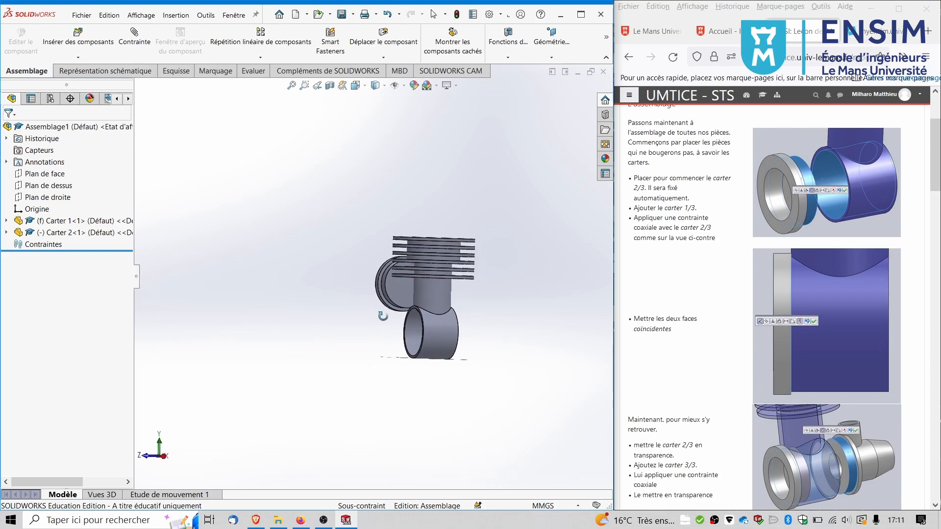
Add a coaxial mate between the cylindrical spigot of Carter 1 and the inner bore of Carter 2's lower cylinder
scroll(418, 307, "down", 2)
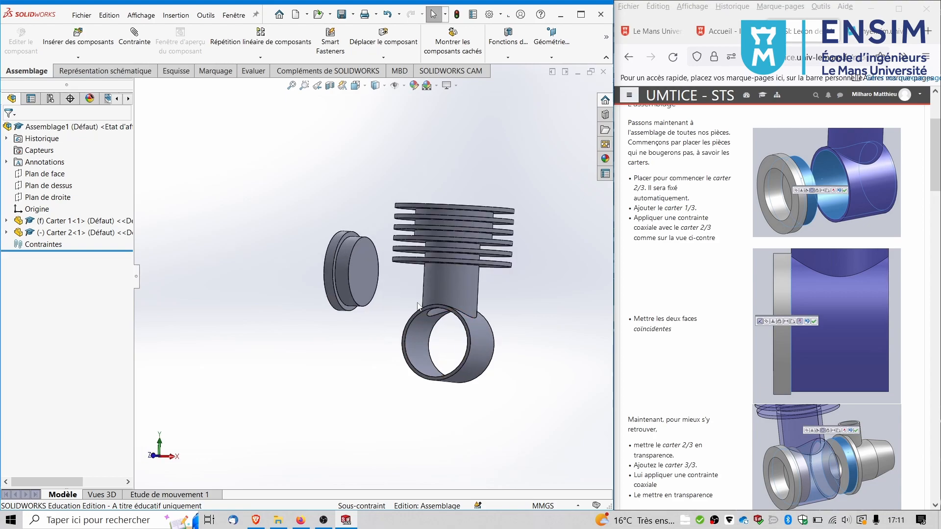
left_click(130, 39)
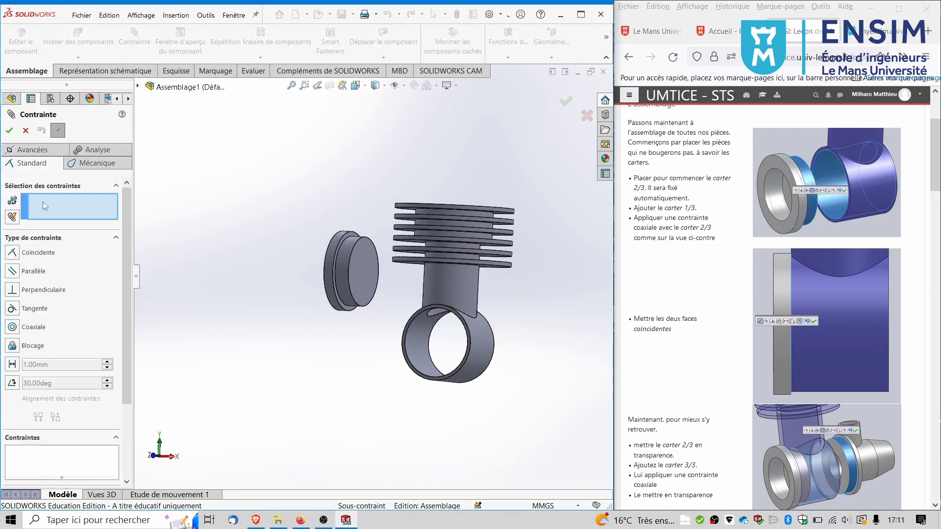
scroll(392, 293, "down", 3)
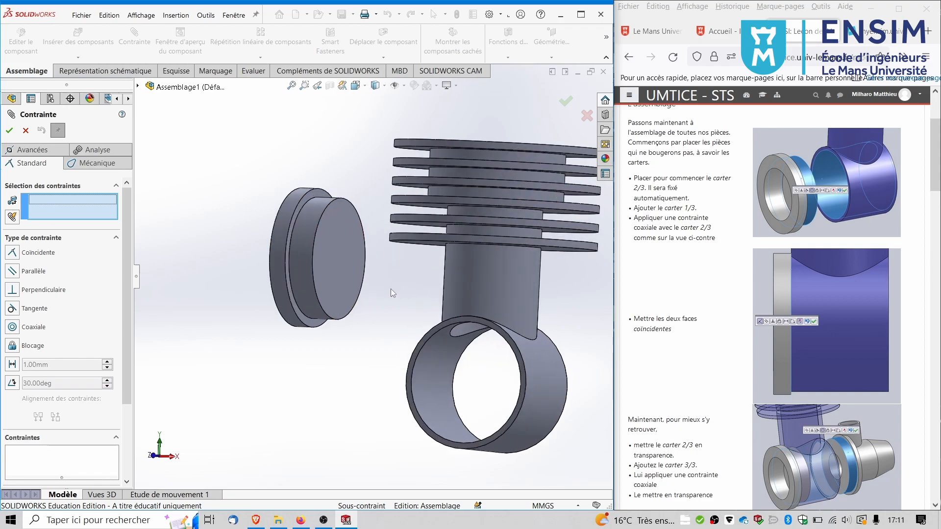
left_click(304, 237)
left_click(431, 372)
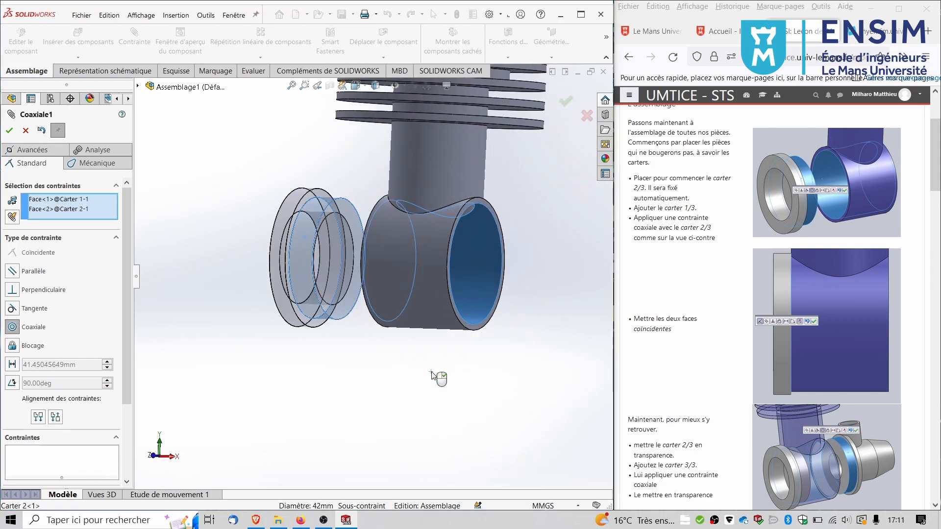
key("Return")
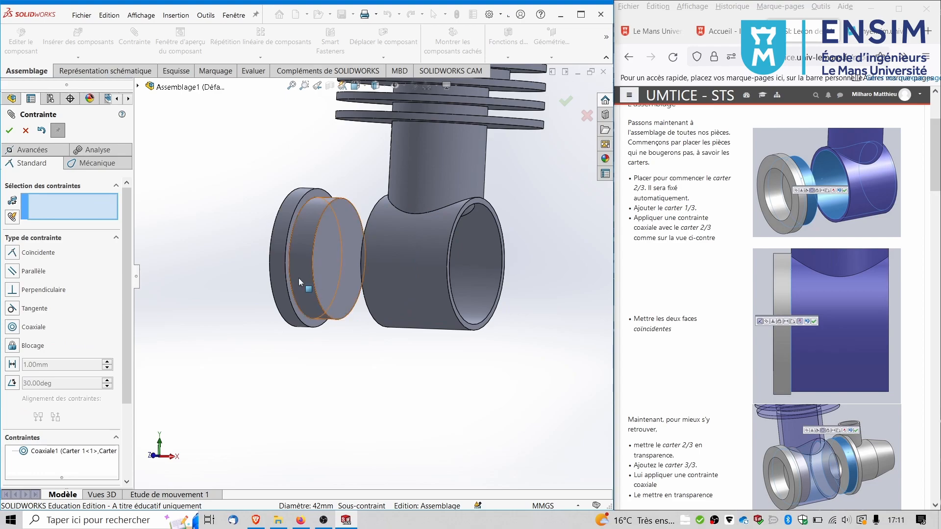
Add a coincident mate between Carter 1's flange shoulder face and the facing annular end face of Carter 2, and finish mating
scroll(302, 216, "down", 5)
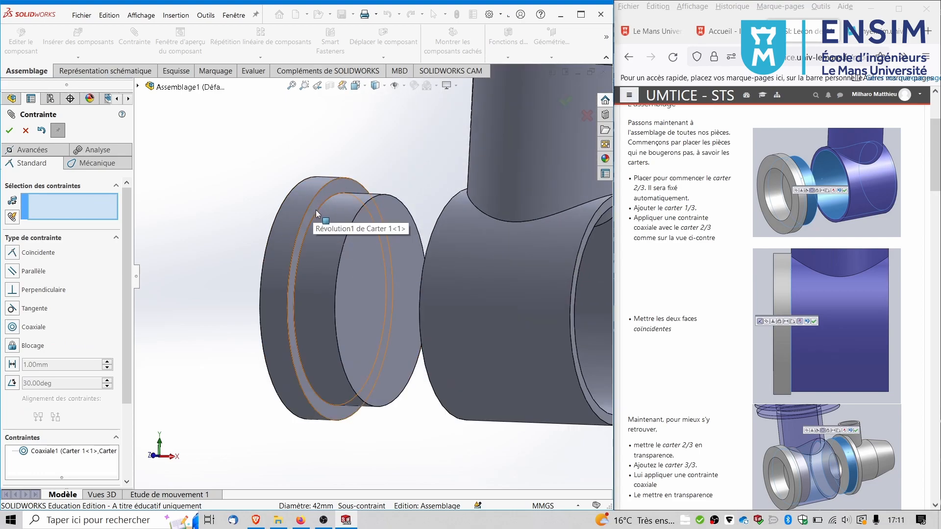
left_click(316, 209)
middle_click_drag(316, 210, 437, 215)
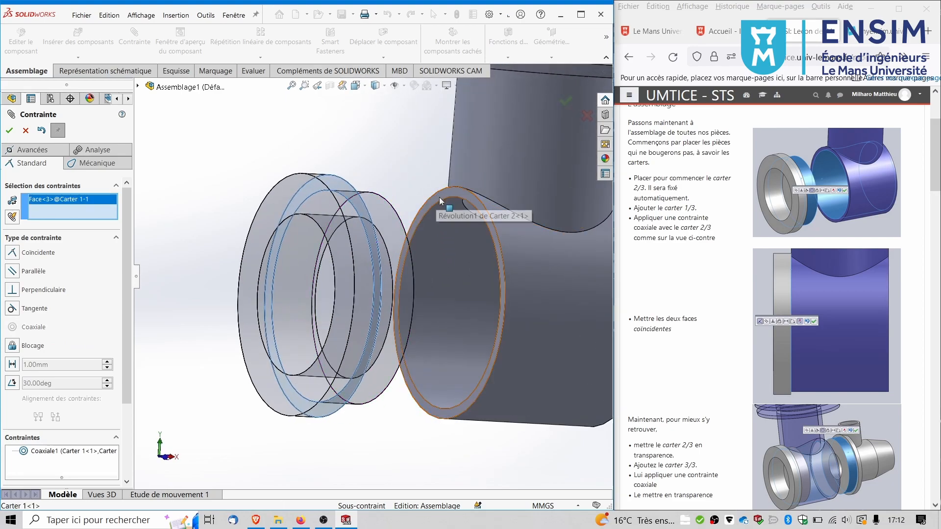
left_click(439, 197)
key("Return")
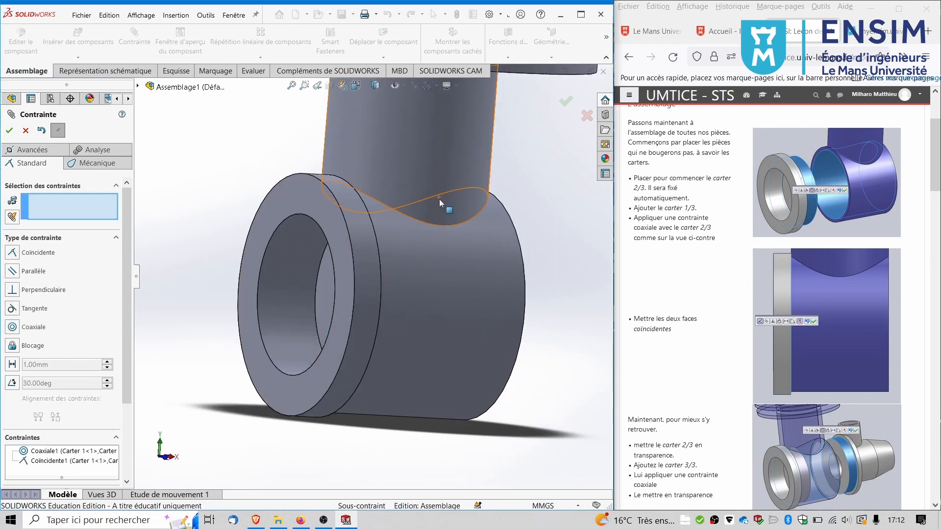
scroll(420, 252, "up", 3)
middle_click_drag(418, 252, 355, 246)
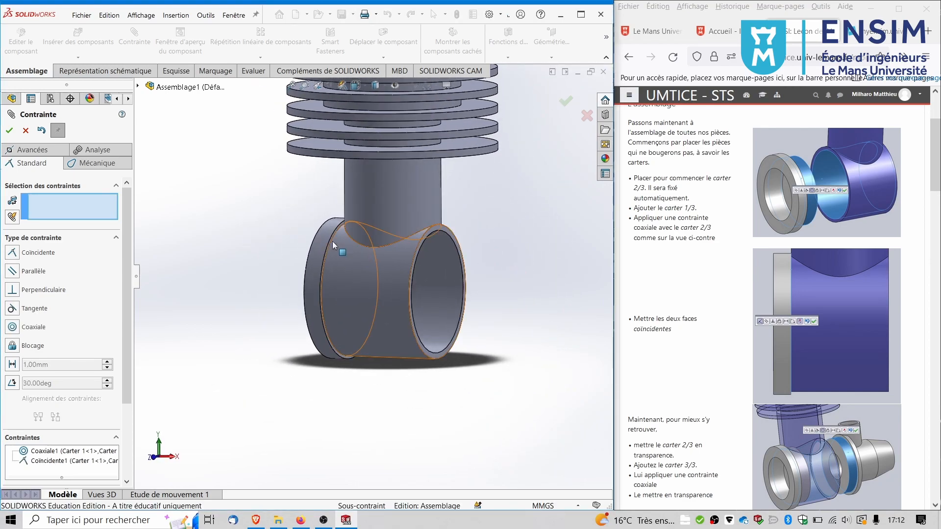
scroll(664, 407, "down", 3)
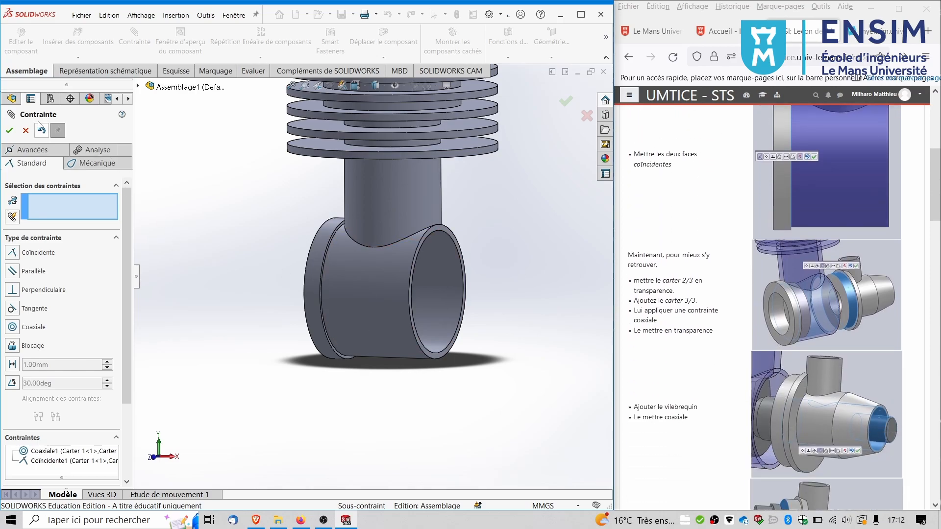
left_click(26, 131)
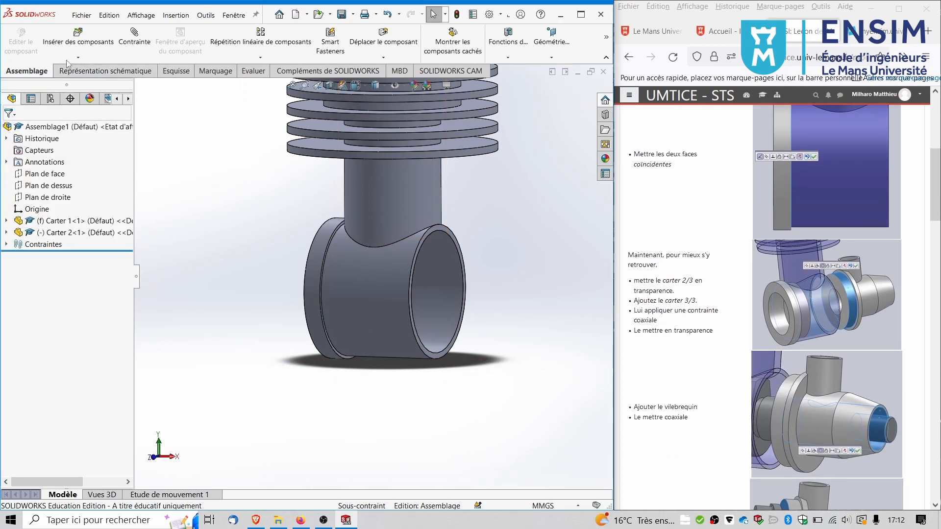
Insert the part Carter 3.SLDPRT into the assembly, placed beside the open end of Carter 2's lower cylinder
left_click(73, 44)
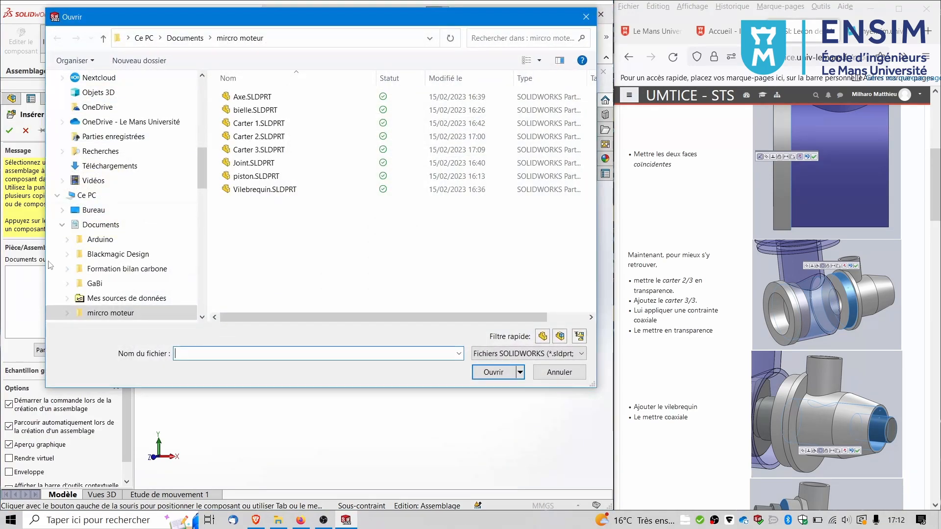
left_click(260, 149)
left_click(512, 371)
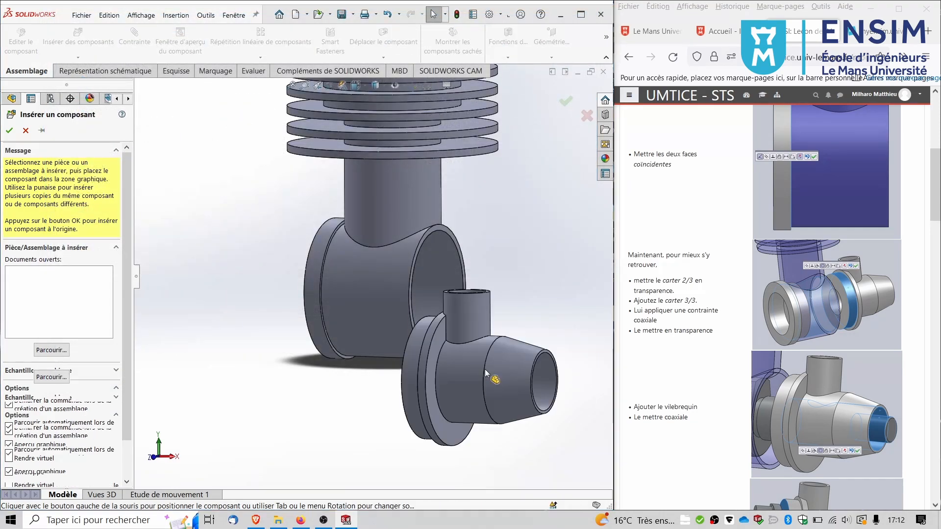
left_click(523, 319)
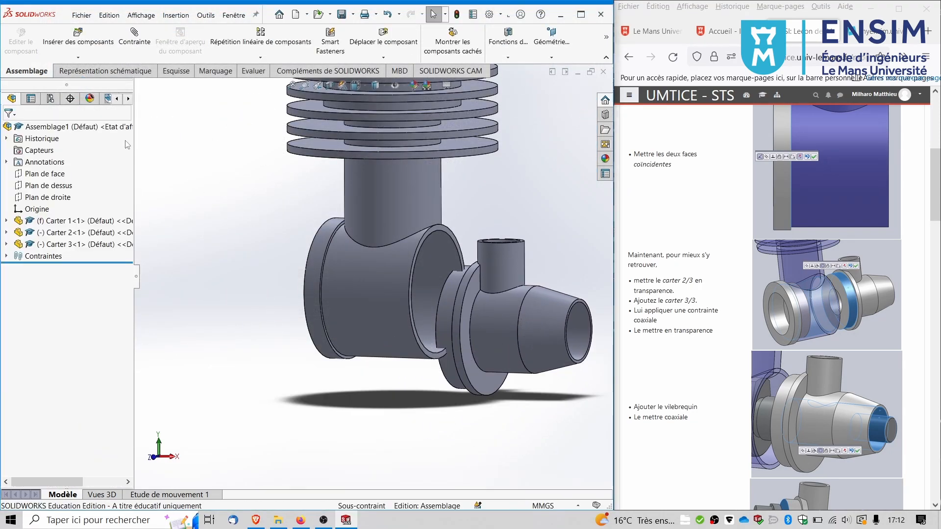
Add a coaxial mate between Carter 2's inner bore and the cylindrical spigot of Carter 3
left_click(143, 44)
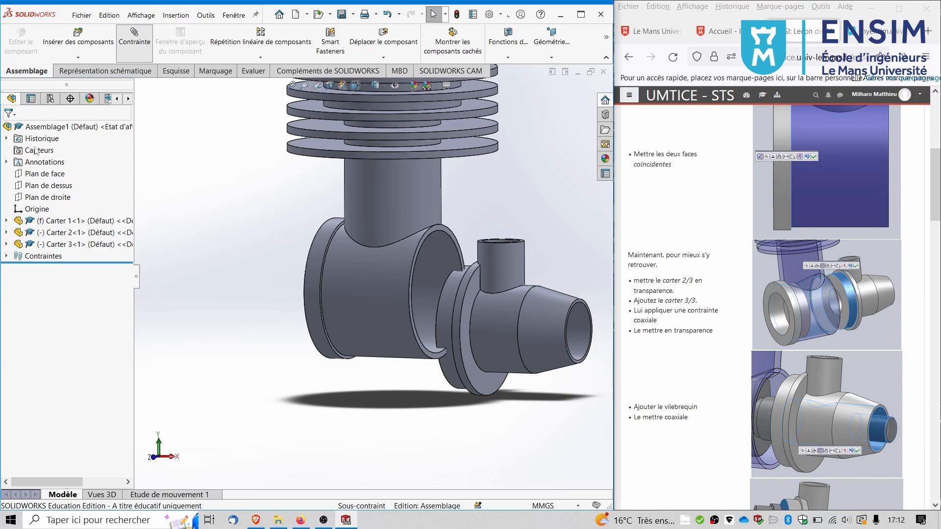
left_click(441, 264)
left_click(454, 281)
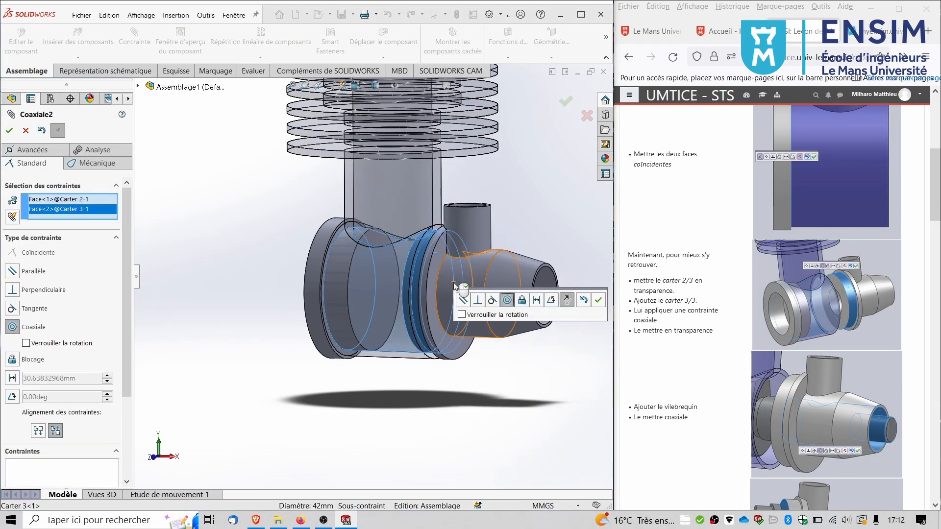
key("Return")
Pull Carter 3 away from Carter 2 and make its flange shoulder face coincident with Carter 2's open end face
left_click_drag(511, 292, 464, 240)
scroll(448, 236, "down", 2)
left_click(419, 231)
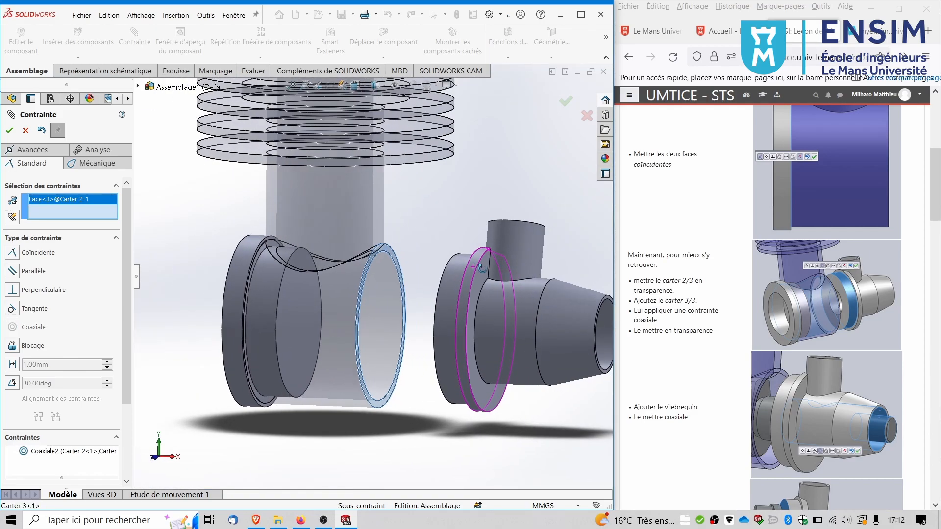
scroll(470, 255, "down", 5)
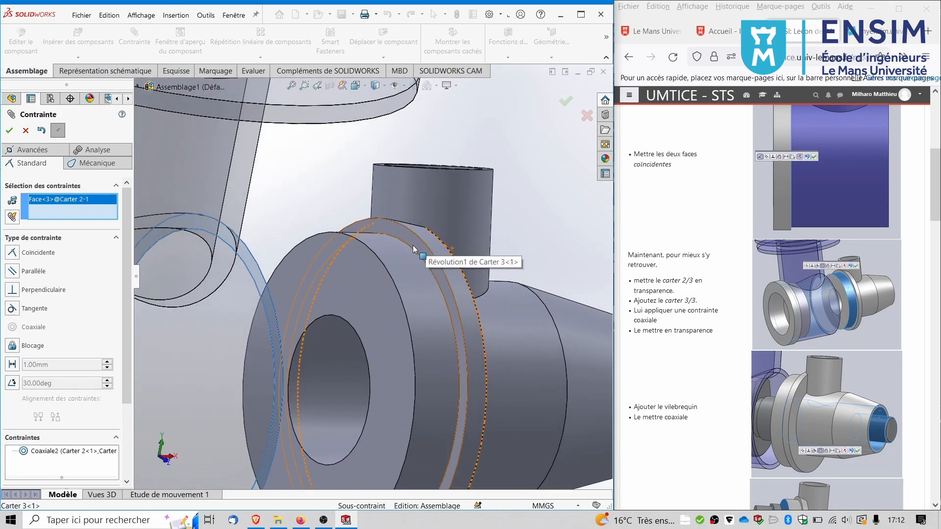
left_click(418, 243)
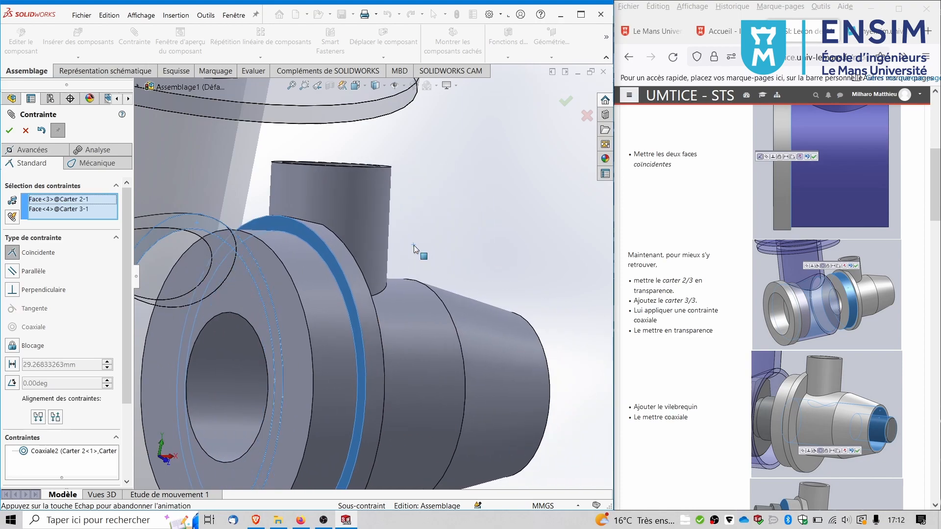
right_click(415, 250)
scroll(413, 255, "up", 4)
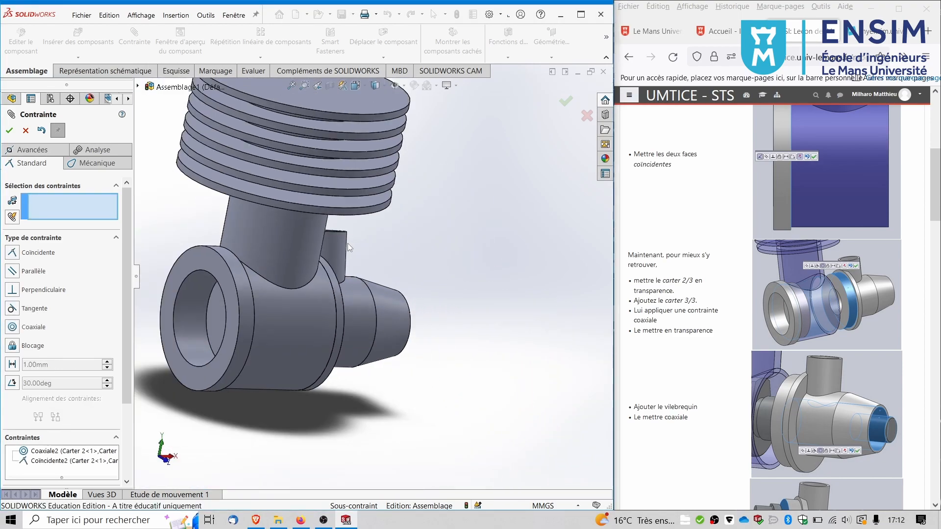
middle_click_drag(348, 241, 275, 235)
mouse_move(337, 254)
left_mouse_down()
mouse_move(297, 281)
mouse_move(299, 263)
mouse_move(323, 250)
left_mouse_up()
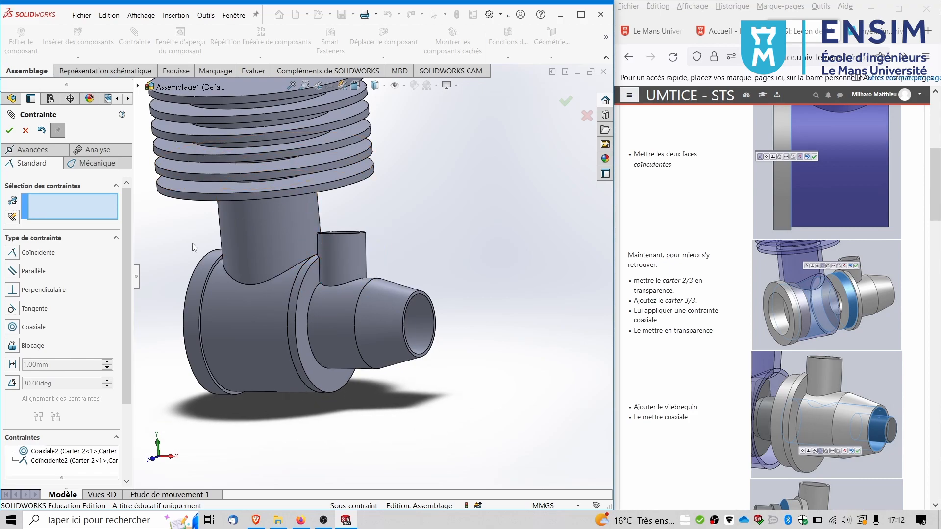
Add a coincident mate between Carter 2's Plan de droite and Carter 3's Plan de face, and finish mating
left_click(139, 87)
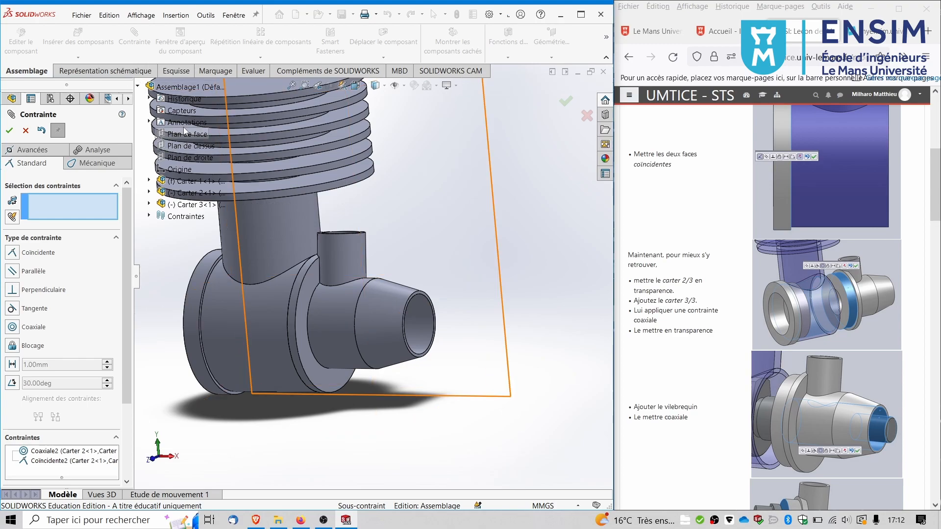
left_click(149, 193)
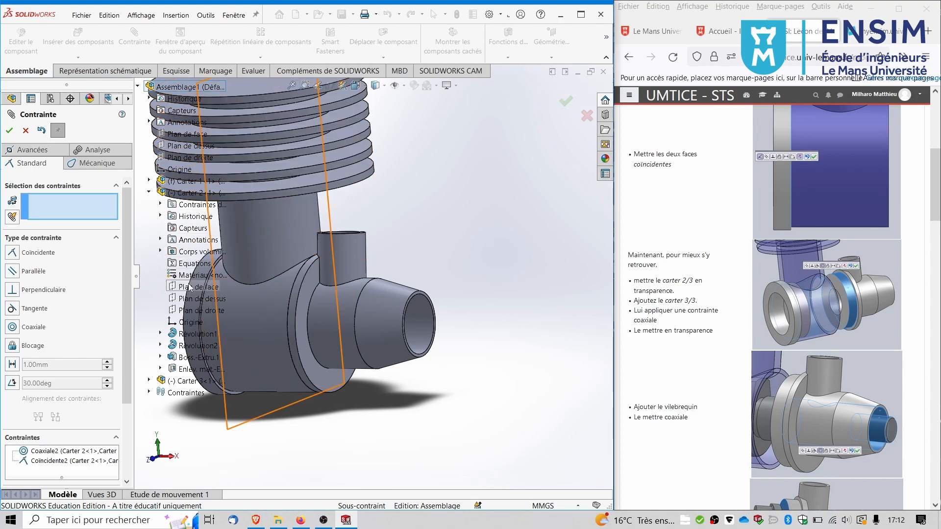
scroll(309, 328, "up", 5)
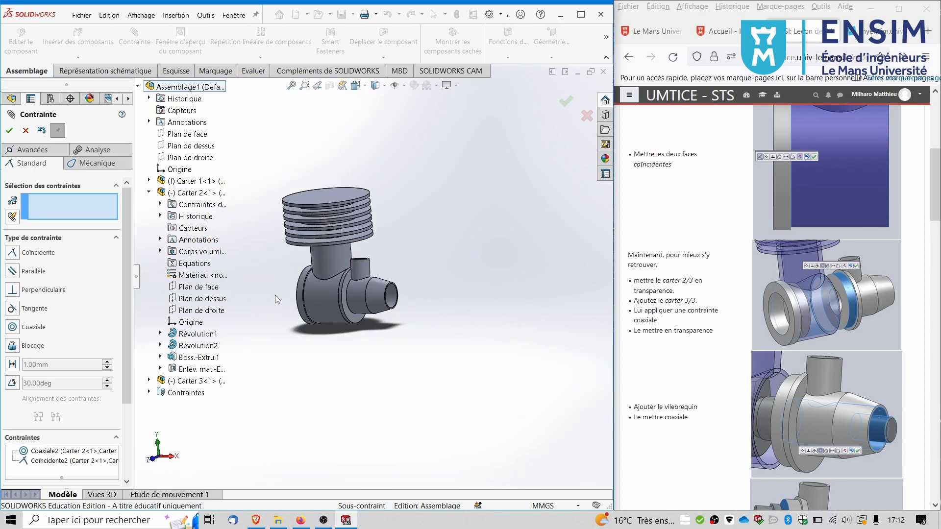
scroll(272, 295, "up", 2)
scroll(273, 295, "down", 2)
scroll(299, 305, "down", 3)
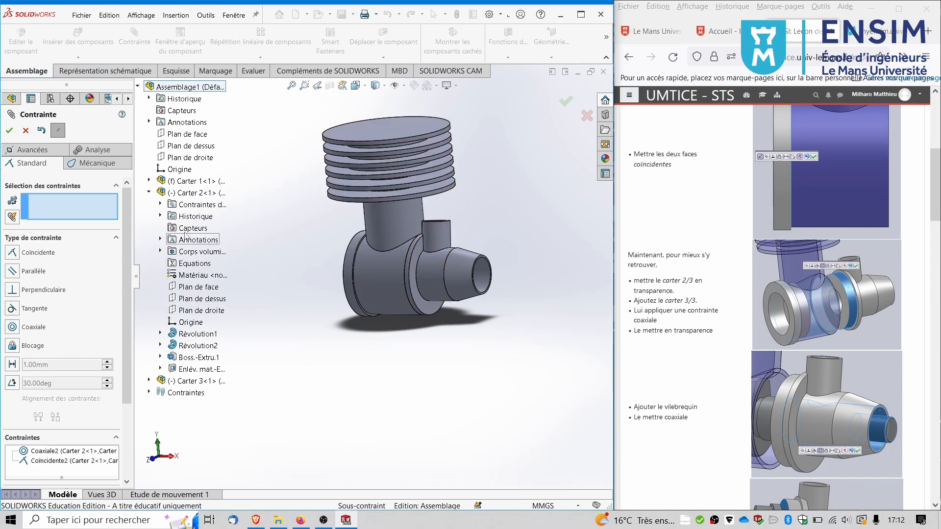
left_click(199, 311)
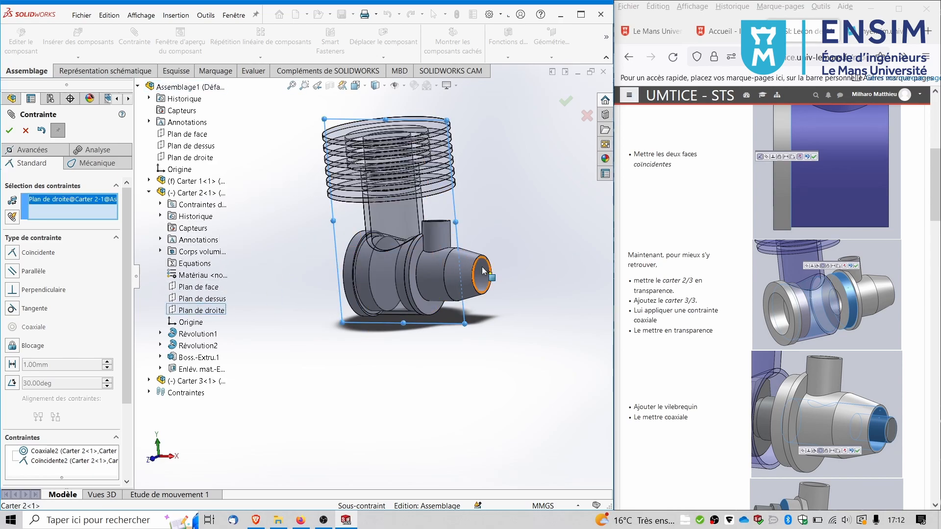
left_click(149, 382)
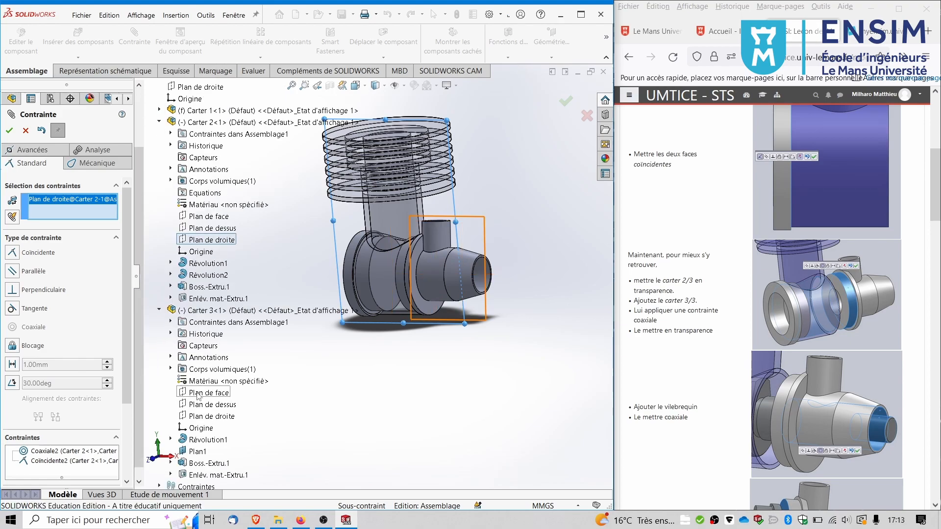
left_click(209, 392)
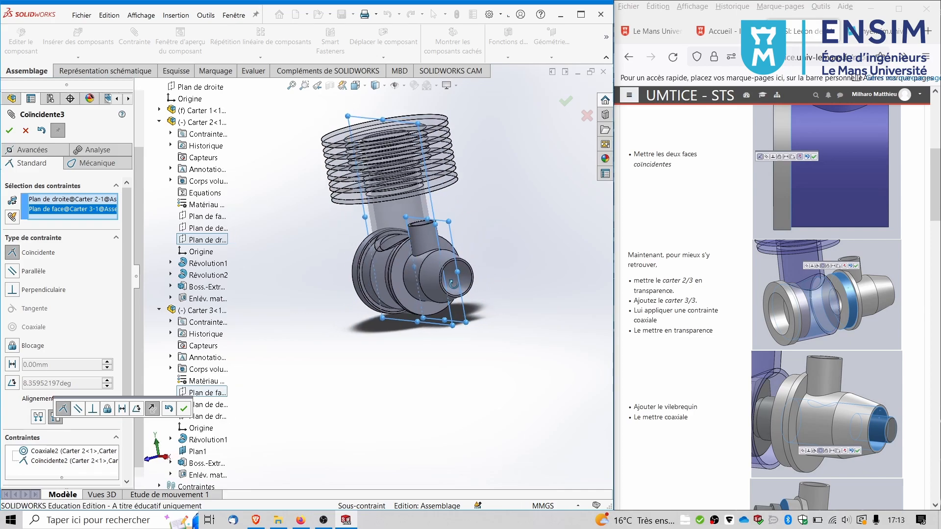
scroll(455, 227, "down", 5)
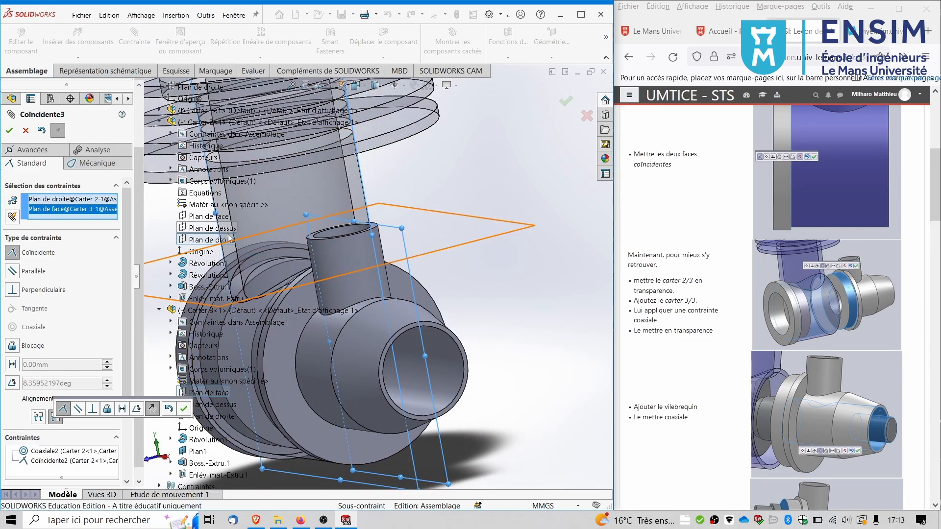
left_click(10, 130)
scroll(371, 316, "up", 5)
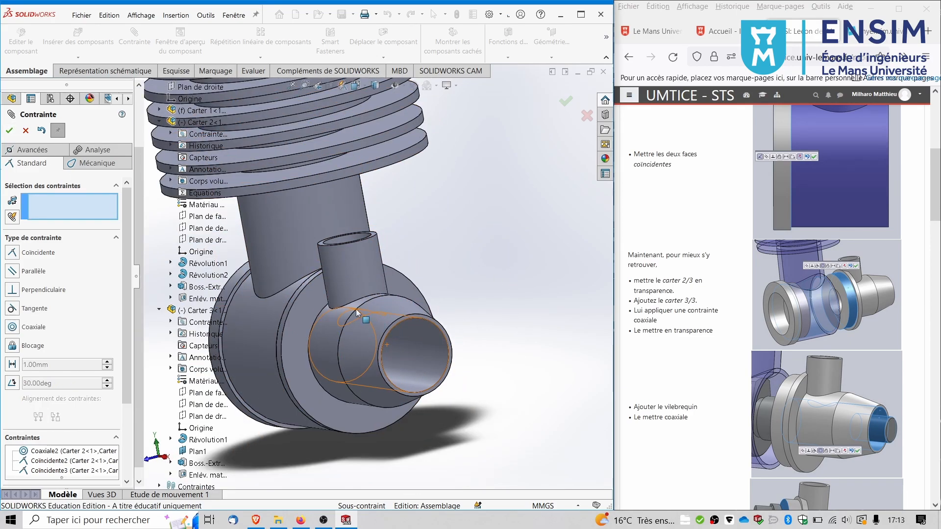
middle_click_drag(378, 287, 393, 304)
scroll(678, 328, "down", 3)
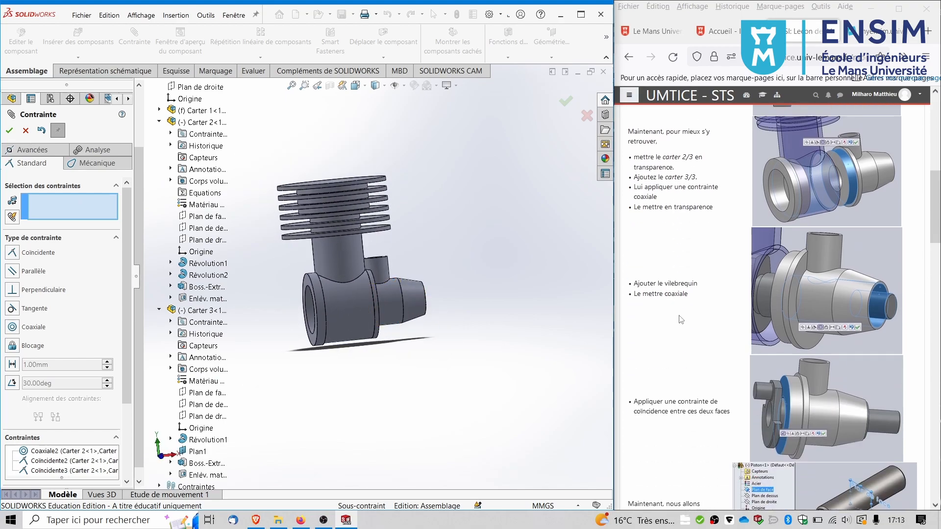
scroll(680, 320, "down", 1)
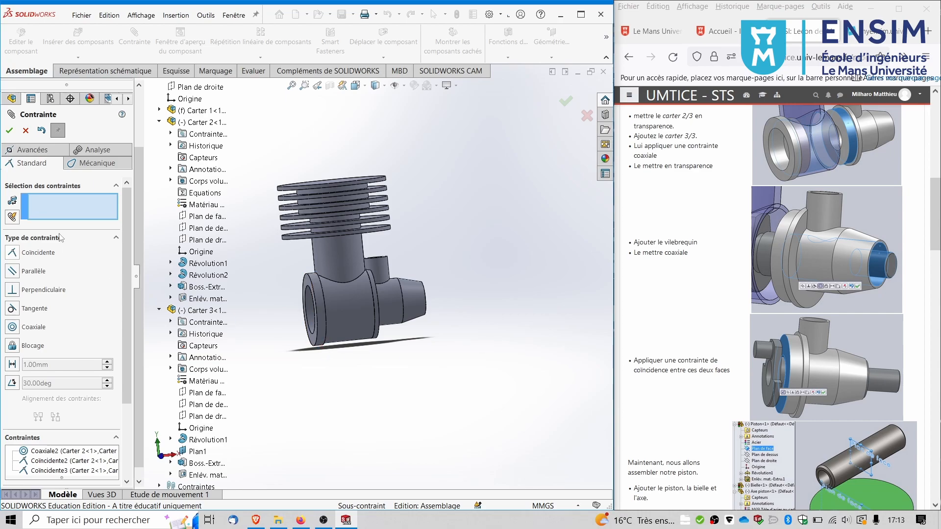
left_click(26, 130)
Widen the assembly's feature tree to make room for the full component names
scroll(345, 310, "down", 2)
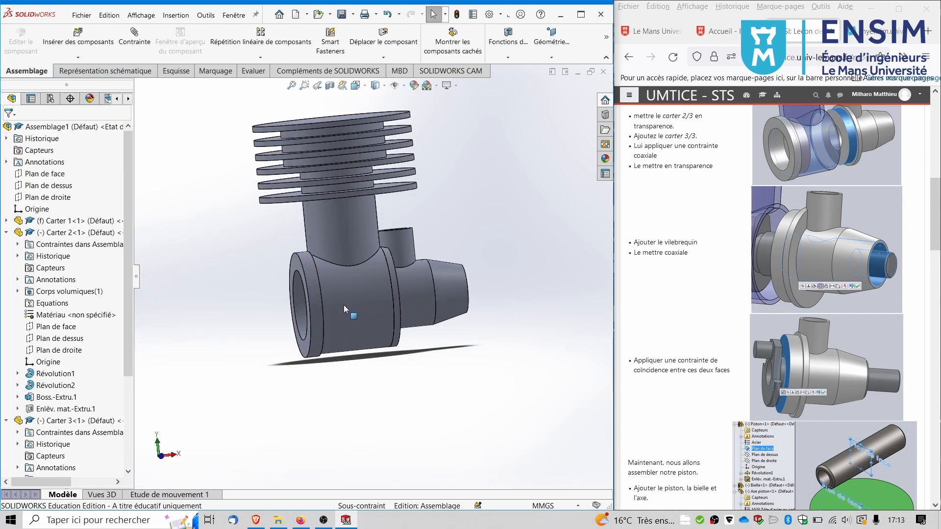
scroll(344, 307, "down", 2)
scroll(347, 265, "up", 2)
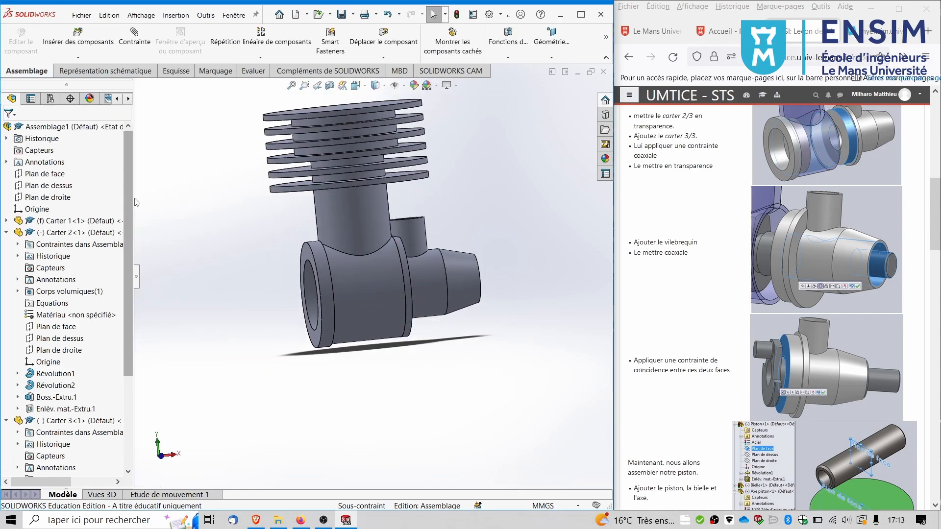
left_click_drag(136, 202, 193, 198)
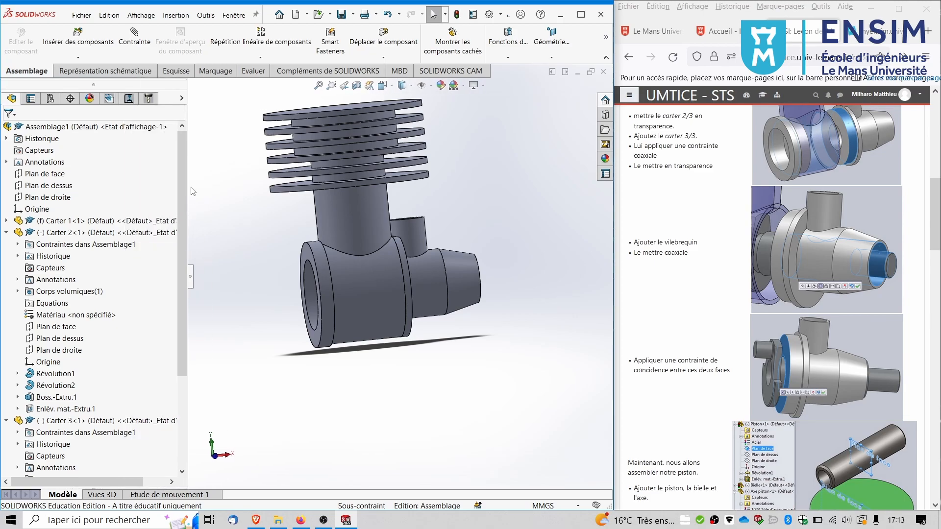
Make Carter 2 and Carter 3 transparent, with the tree's display states shown only while checking them
left_click(181, 99)
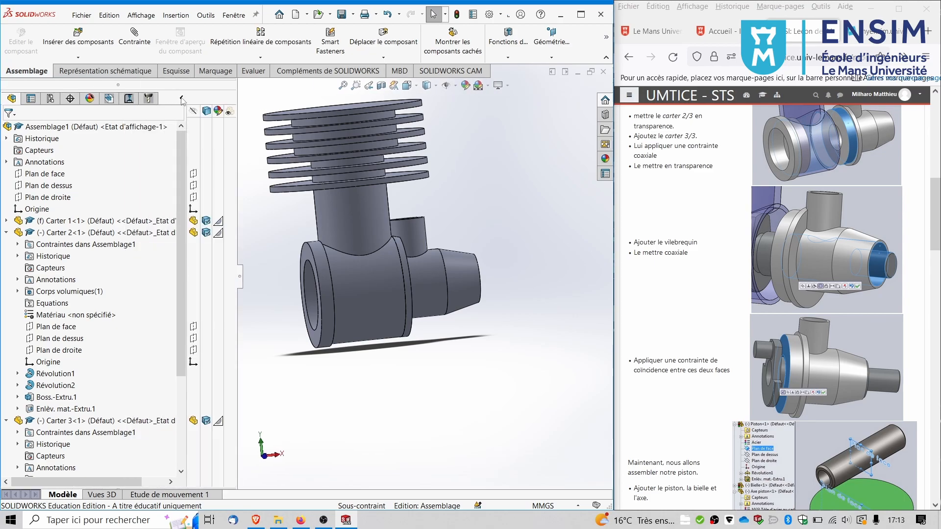
left_click(352, 216)
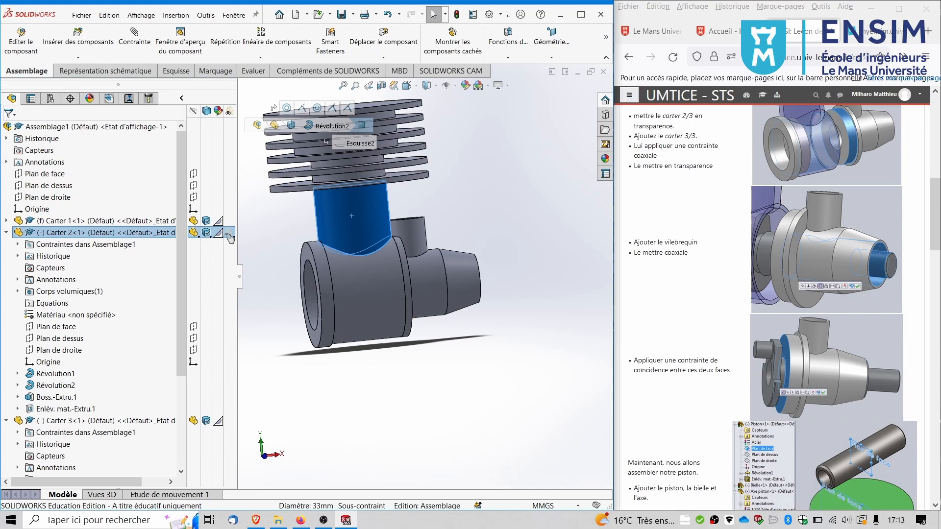
left_click(229, 235)
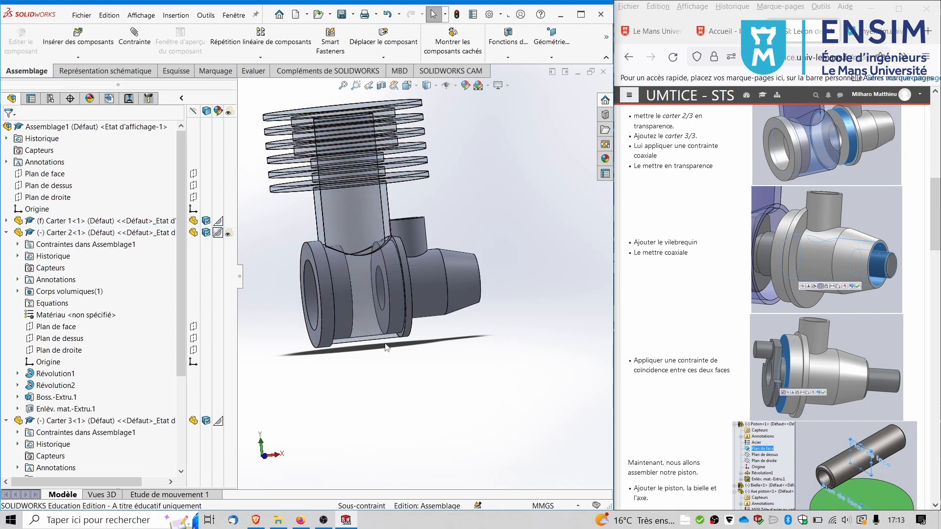
left_click(419, 282)
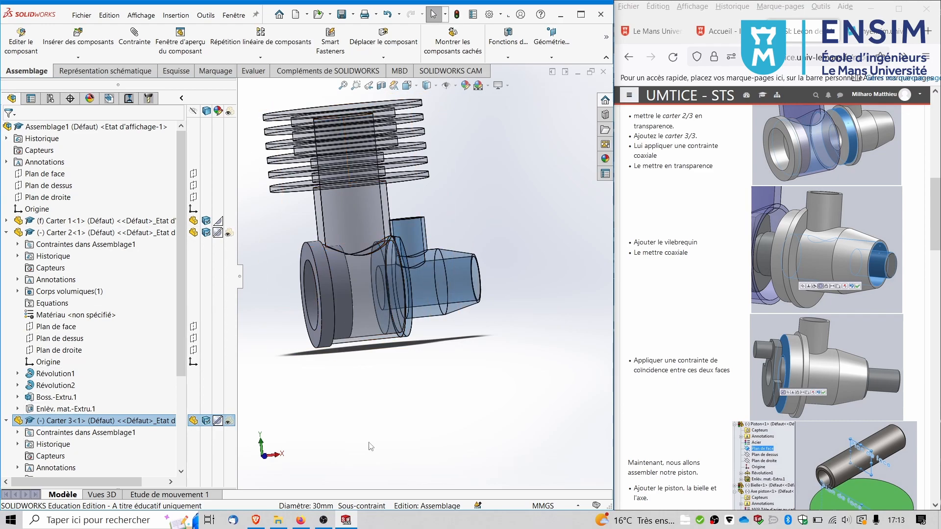
left_click(229, 421)
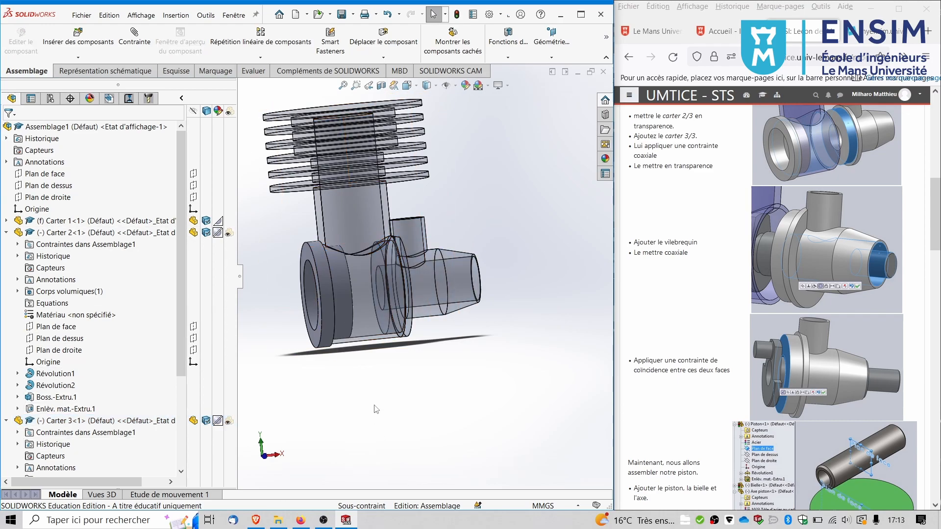
left_click(182, 99)
Insert the Vilebrequin.SLDPRT part from the mircro moteur folder and place it beside the crankcase
scroll(351, 165, "down", 2)
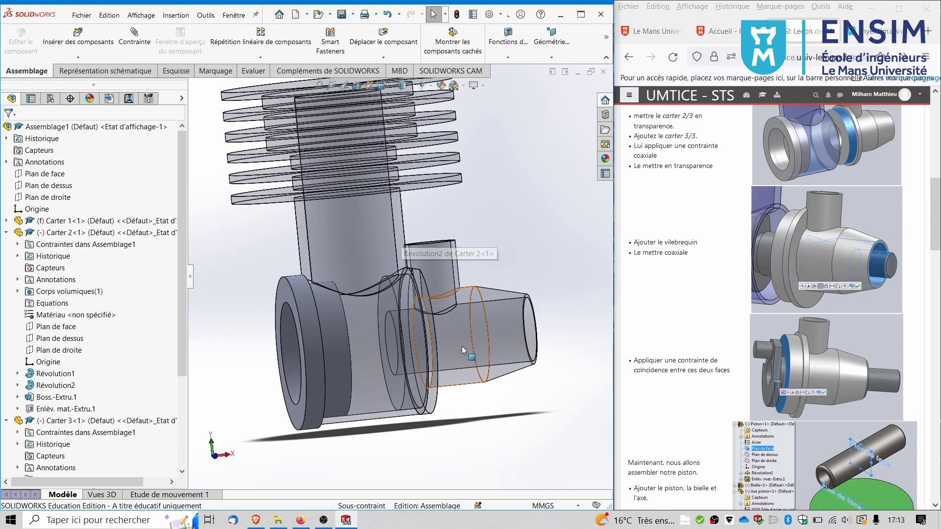
middle_click_drag(460, 346, 461, 341)
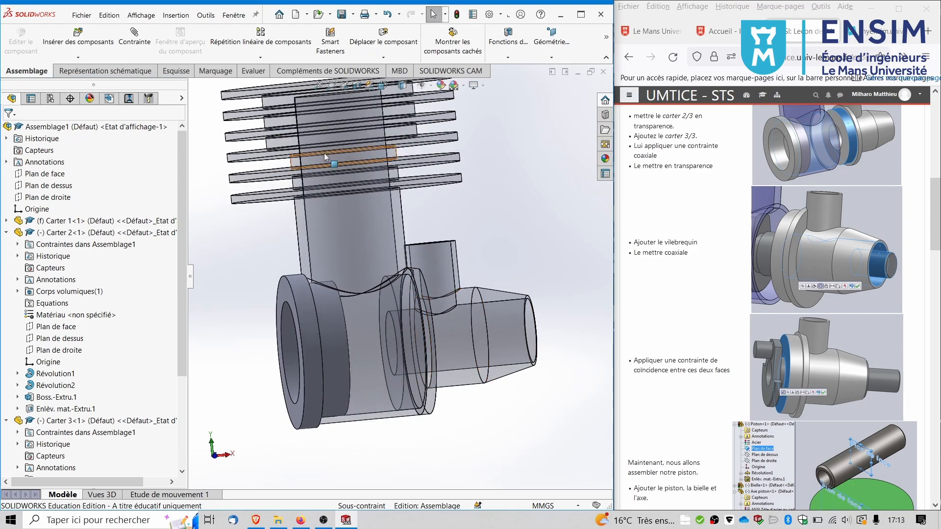
left_click(87, 46)
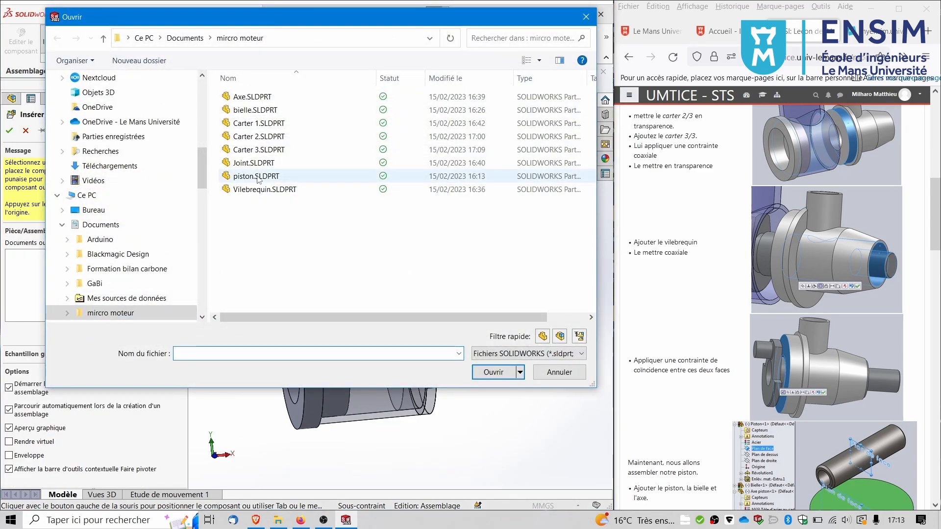
left_click(251, 189)
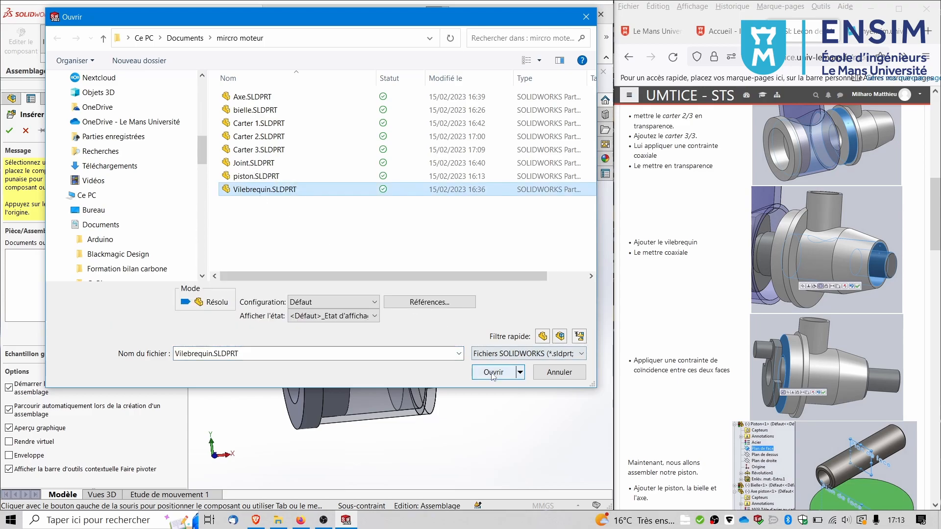
left_click(493, 373)
left_click(246, 261)
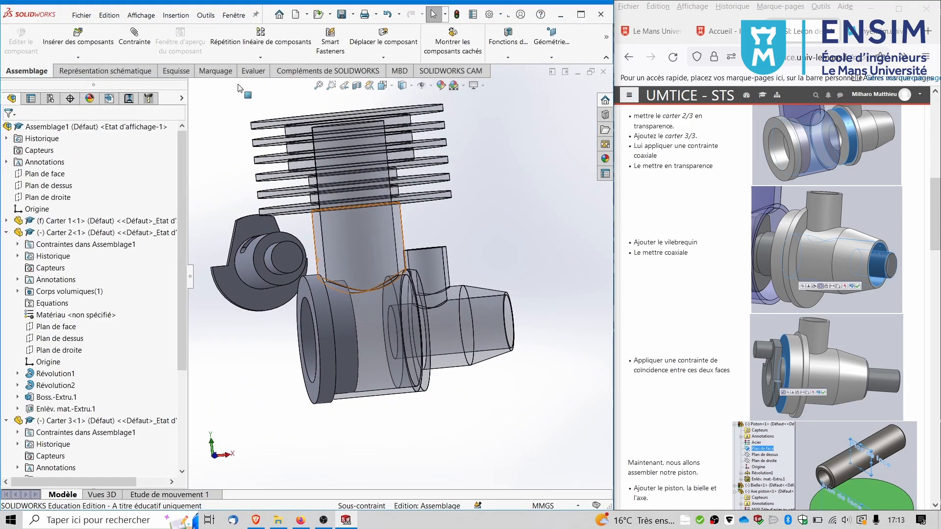
Create a coaxial mate between the crankshaft's large cylindrical journal and the inner bore of Carter 3
left_click(131, 46)
middle_click_drag(241, 270, 383, 319)
left_click(258, 268)
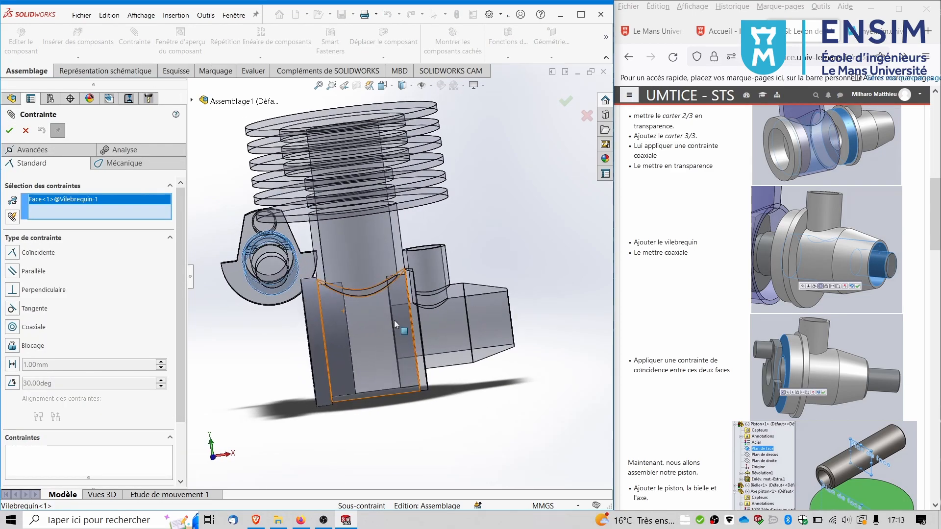
middle_click_drag(451, 321, 432, 329)
middle_click_drag(495, 342, 480, 338)
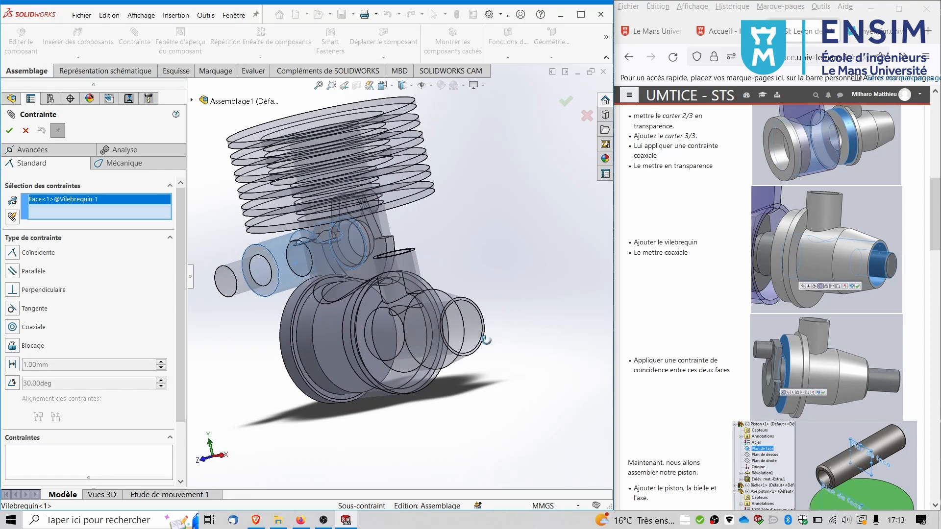
left_click(457, 321)
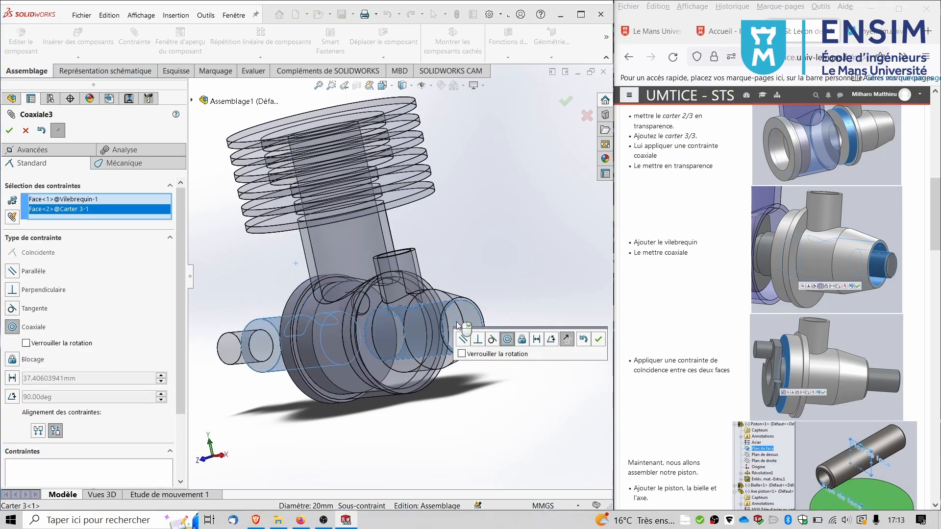
Reverse the coaxial mate's alignment so the shaft end points out of Carter 3's cone, shift the crankshaft along its axis, and accept the mate
scroll(364, 330, "down", 5)
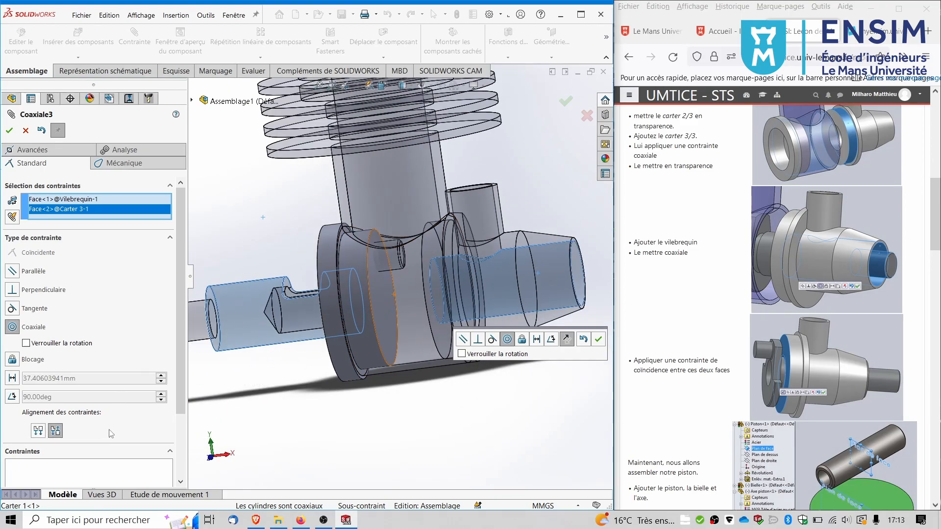
left_click(38, 432)
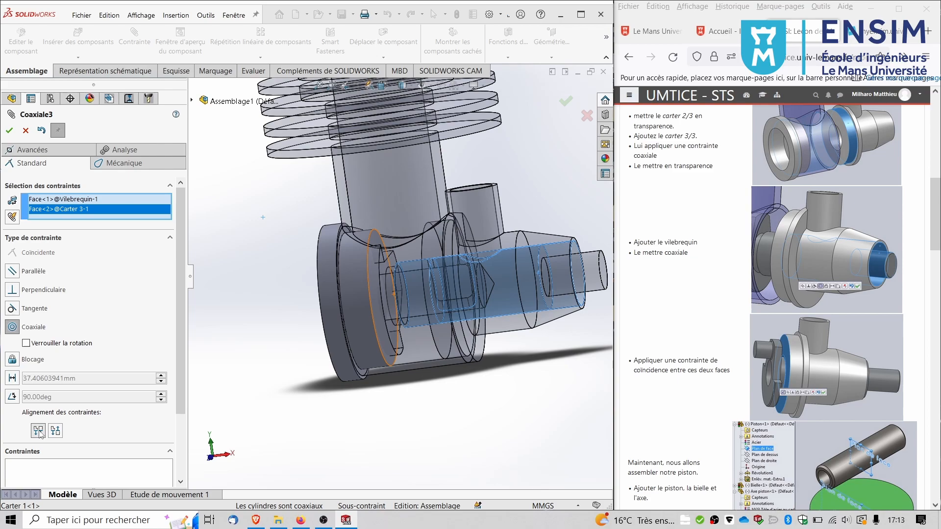
scroll(397, 277, "up", 3)
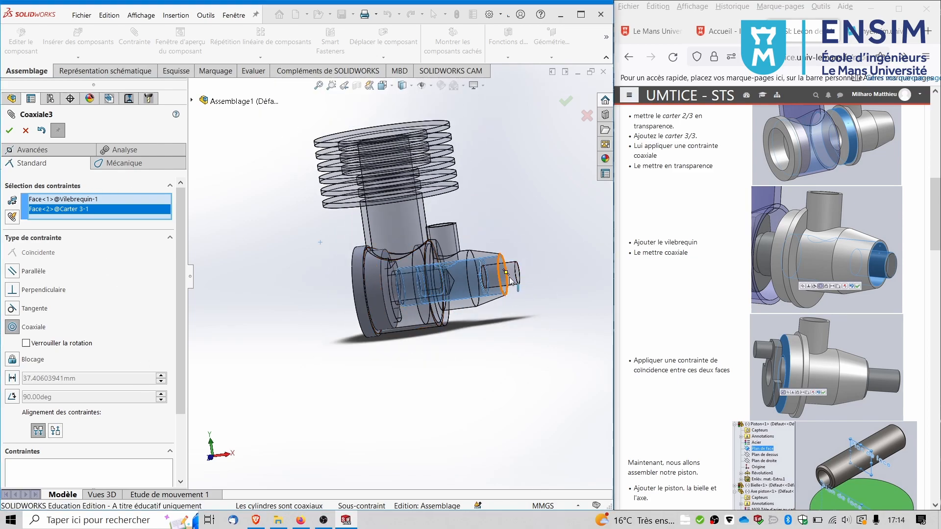
left_click_drag(511, 279, 531, 289)
scroll(421, 289, "down", 8)
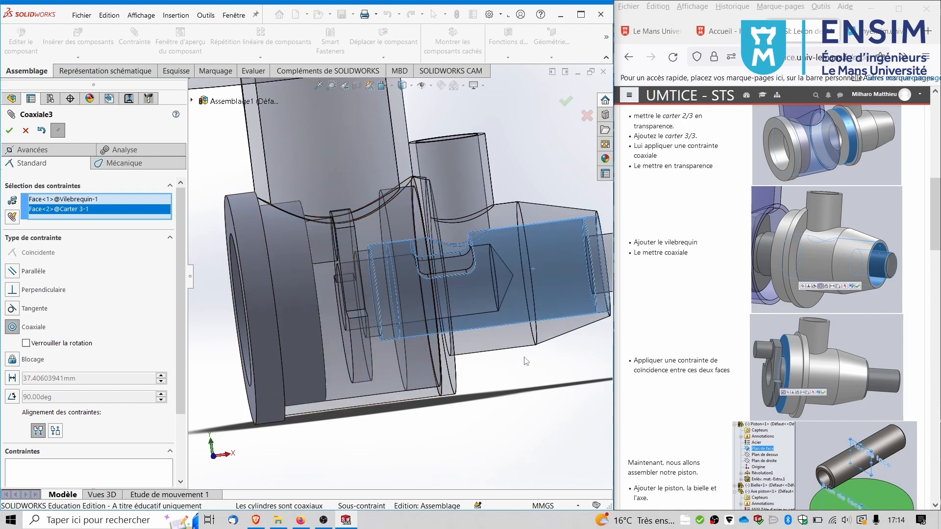
left_click(9, 131)
Finish mating and insert the Axe.SLDPRT and piston.SLDPRT parts into free space around the crankcase
scroll(405, 277, "up", 3)
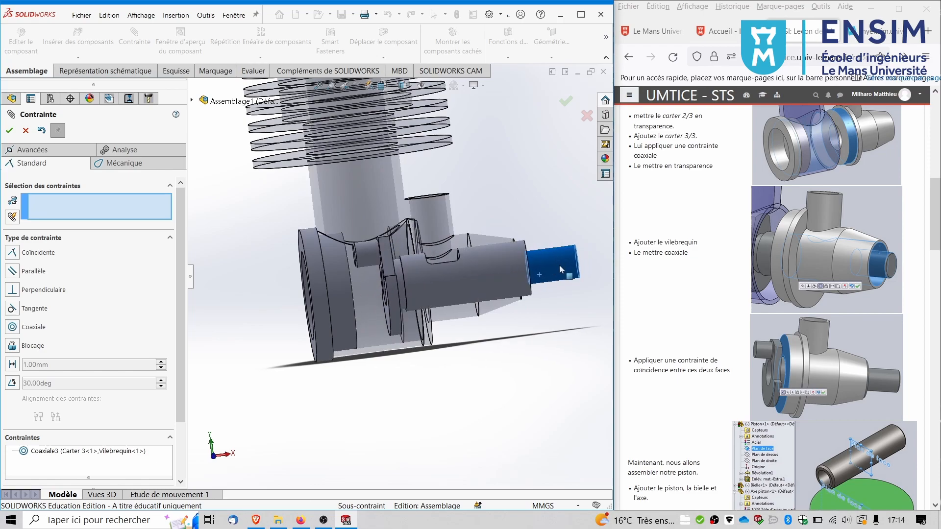
middle_click_drag(560, 265, 565, 305)
scroll(566, 305, "up", 1)
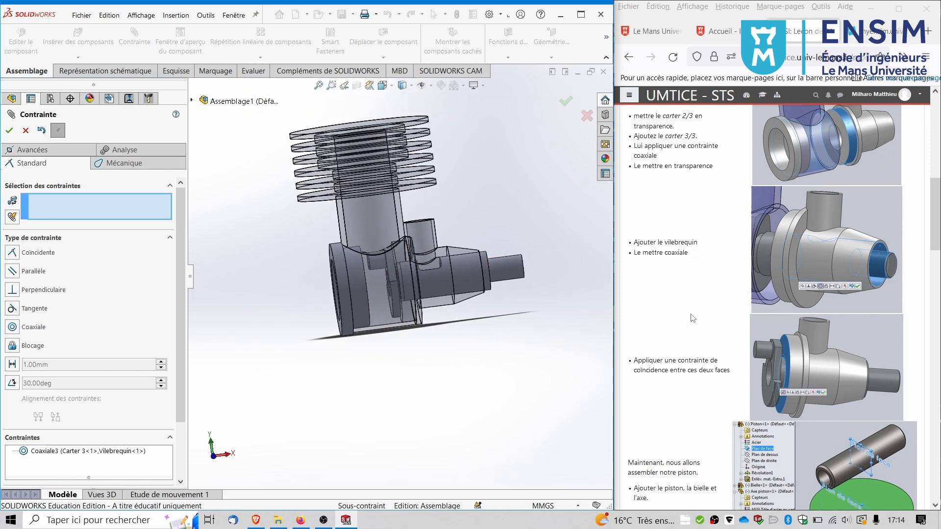
scroll(696, 316, "down", 3)
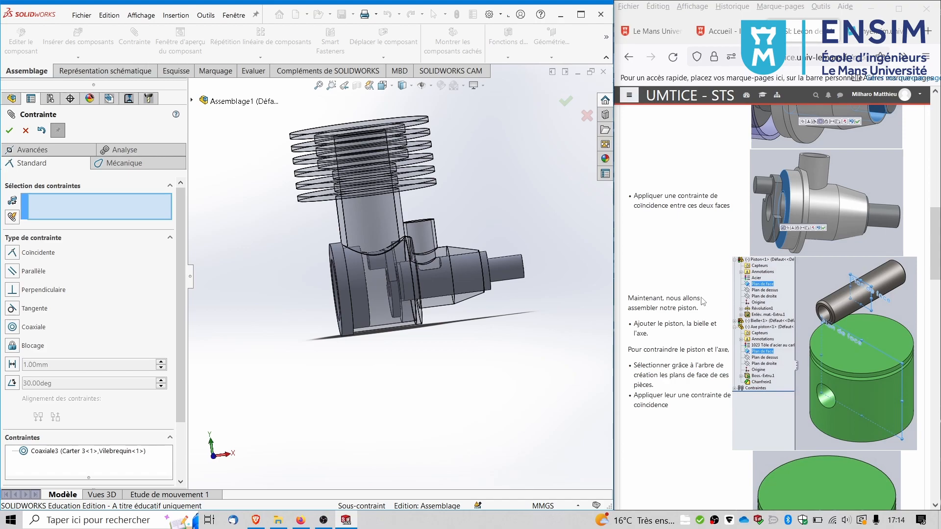
scroll(870, 340, "down", 5)
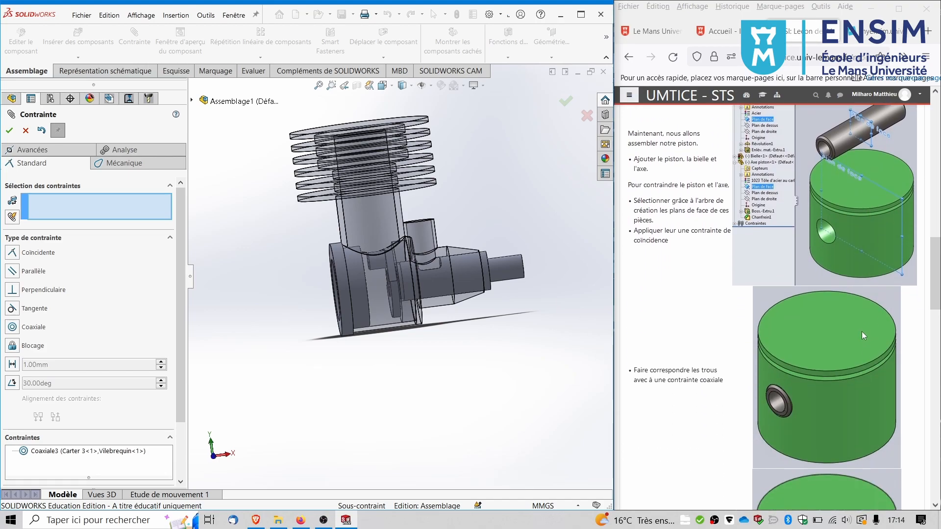
left_click(26, 131)
left_click(78, 39)
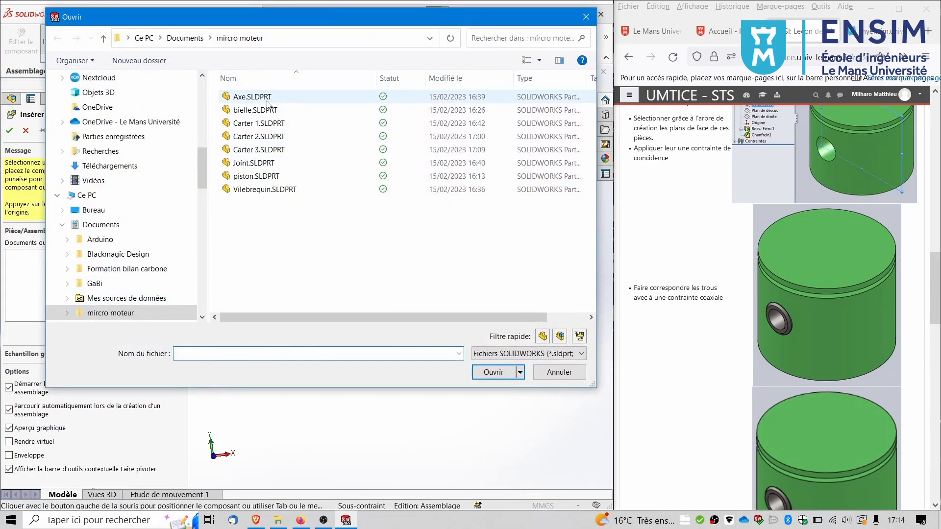
left_click(248, 97)
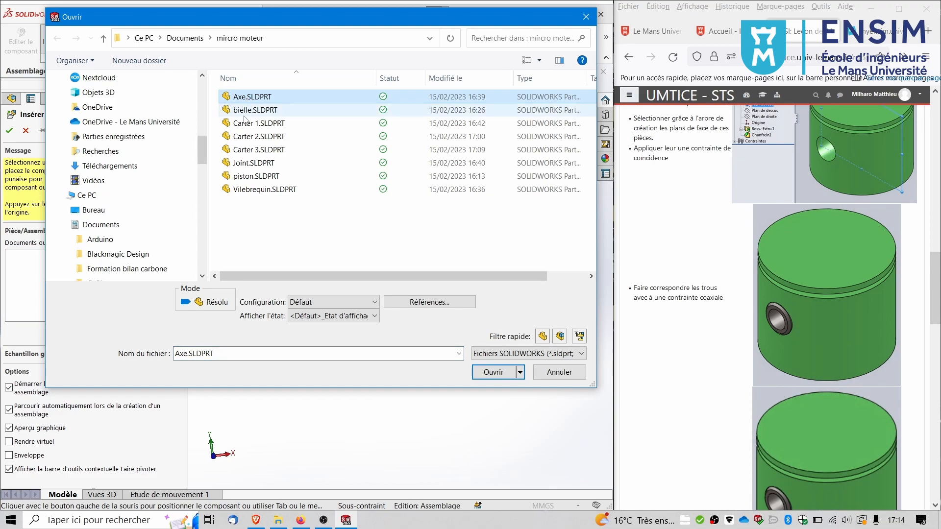
left_click(255, 176, "ctrl")
left_click(485, 373)
left_click(254, 318)
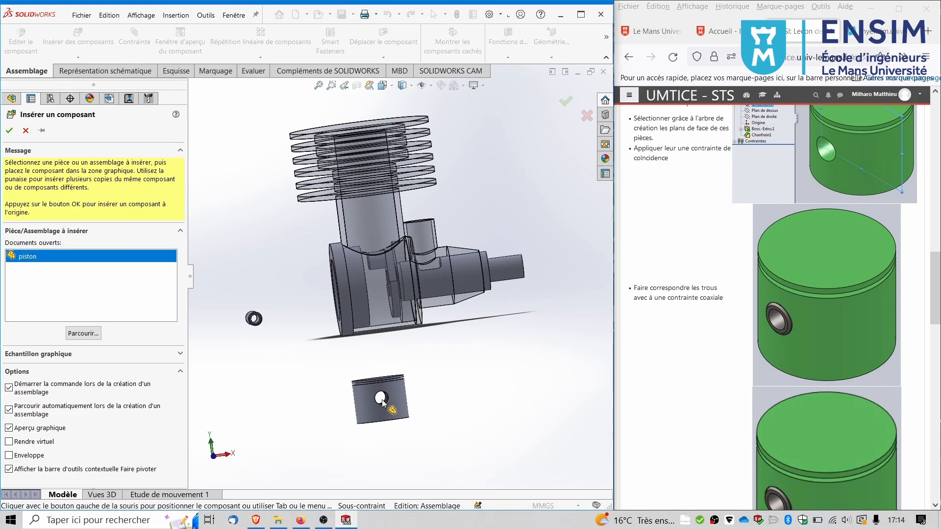
left_click(385, 386)
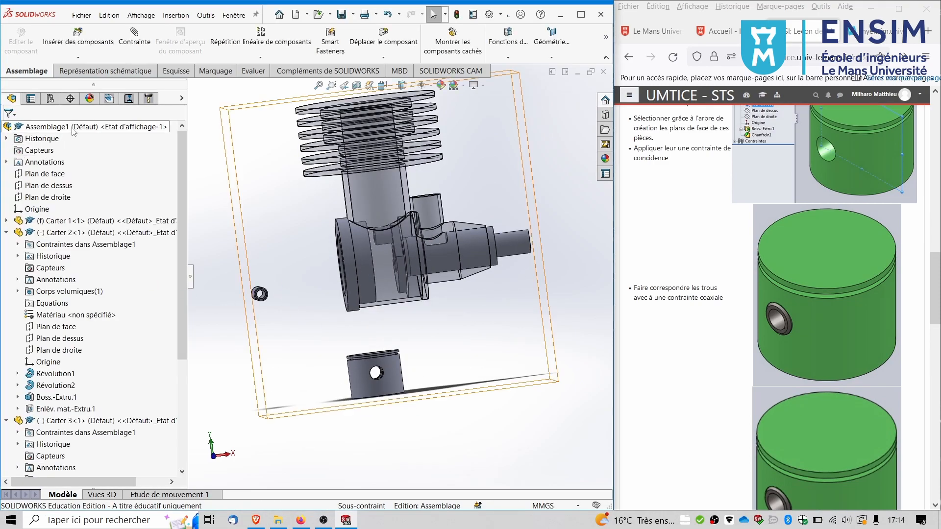
Add a coaxial mate between the piston's pin hole and the outer cylindrical face of Axe
left_click(121, 34)
scroll(323, 353, "down", 5)
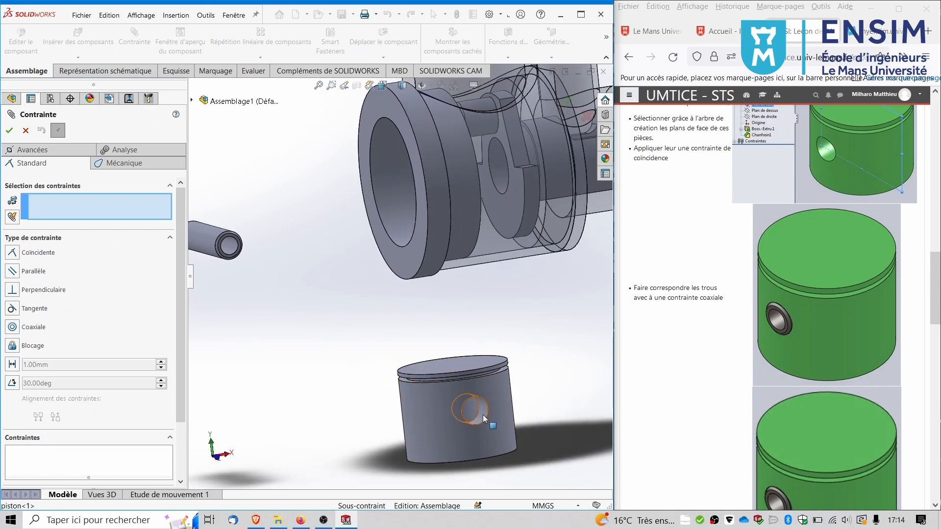
left_click(484, 415)
left_click(210, 239)
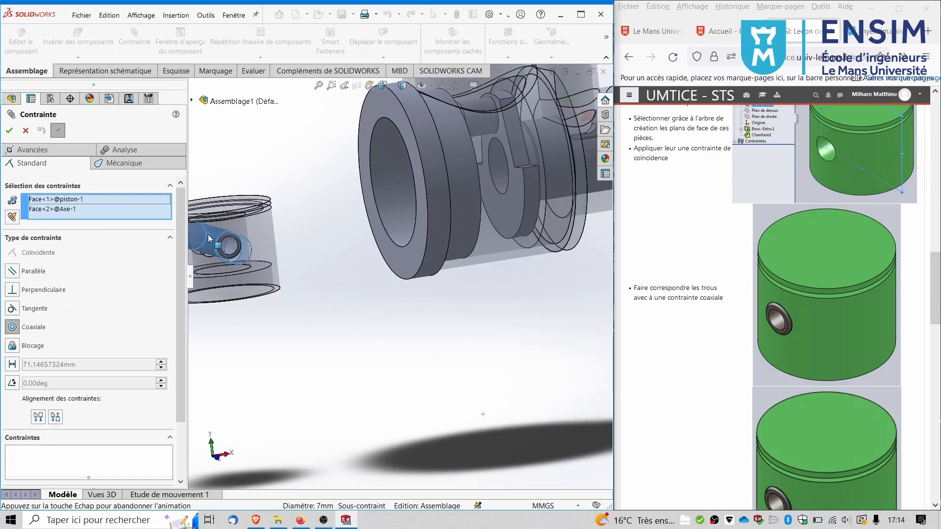
right_click(210, 239)
scroll(252, 302, "up", 3)
scroll(272, 253, "down", 4)
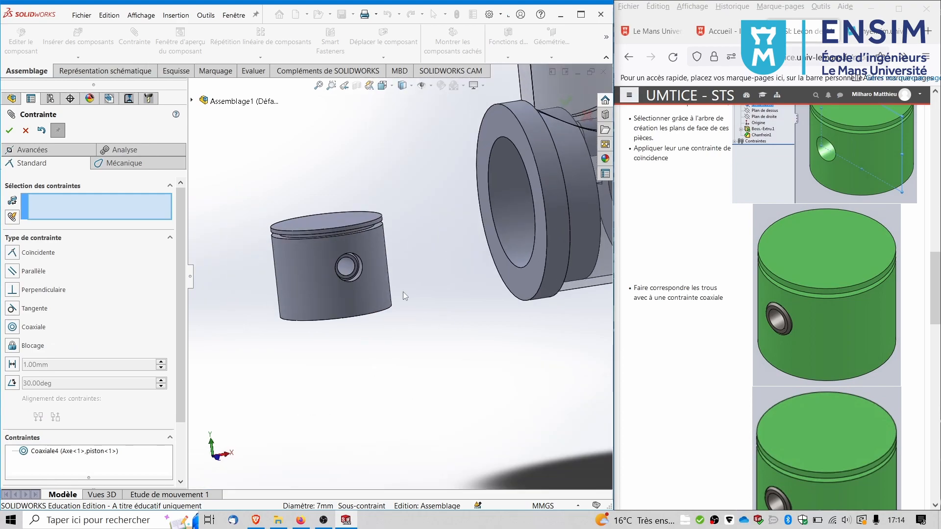
scroll(408, 299, "down", 1)
scroll(339, 266, "down", 2)
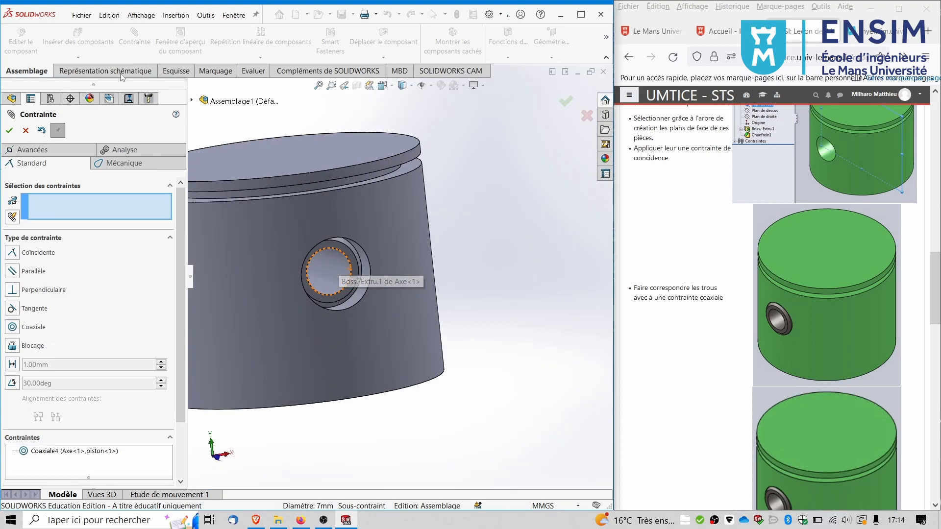
left_click(354, 230)
scroll(274, 277, "up", 5)
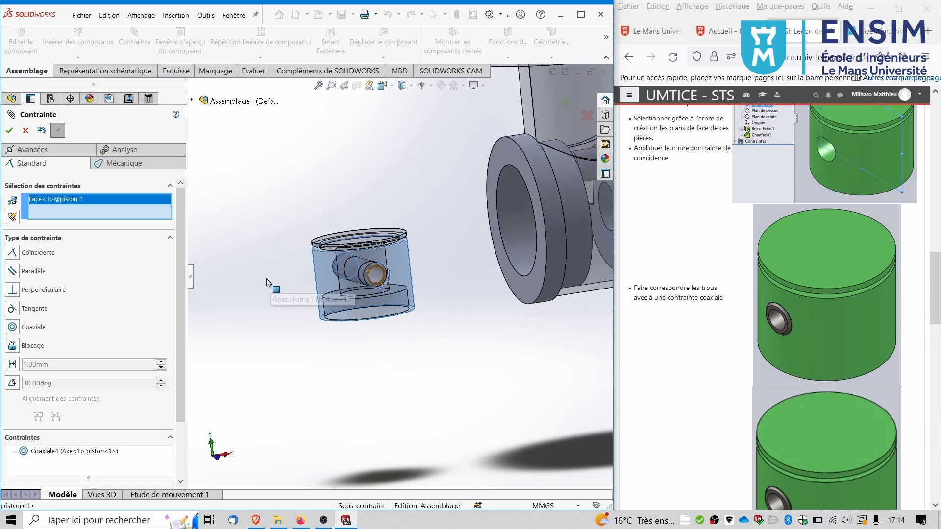
scroll(287, 216, "down", 2)
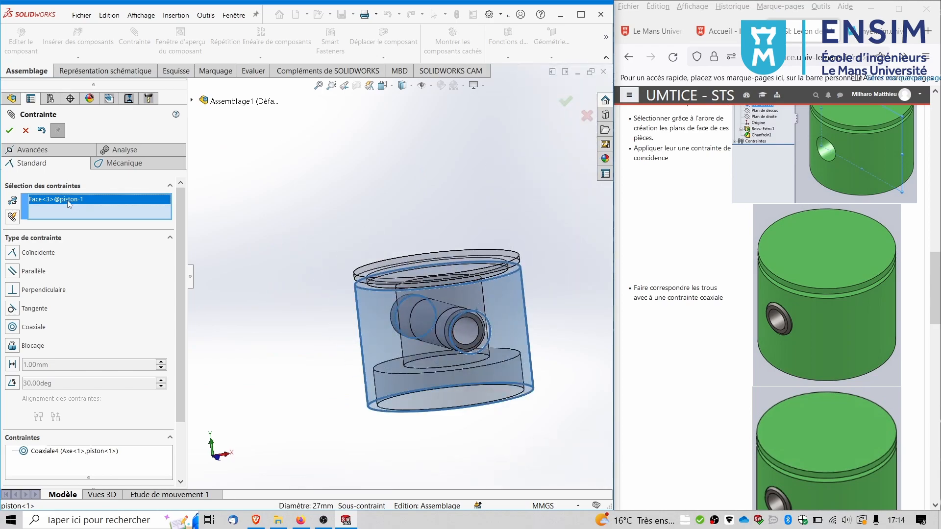
key("Delete")
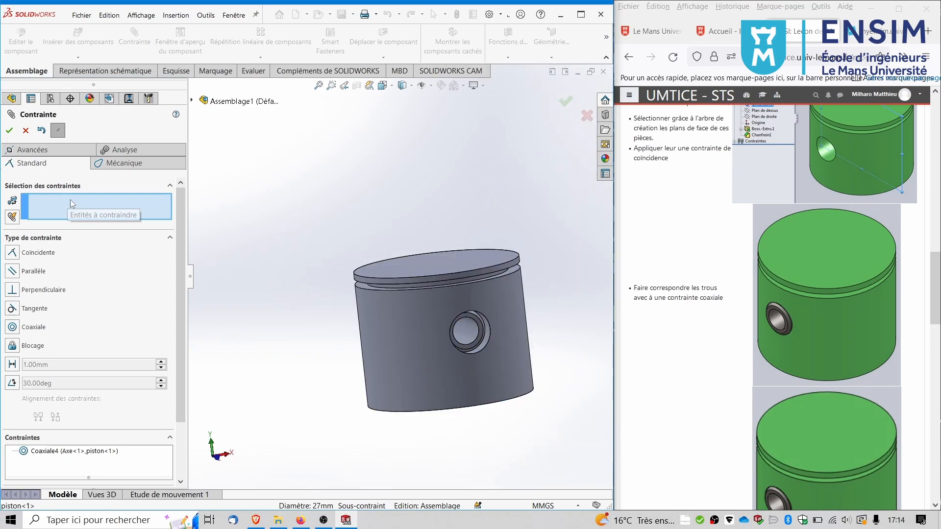
Add a coincident mate between Axe's Plan de face and the piston's Plan de face
left_click(191, 100)
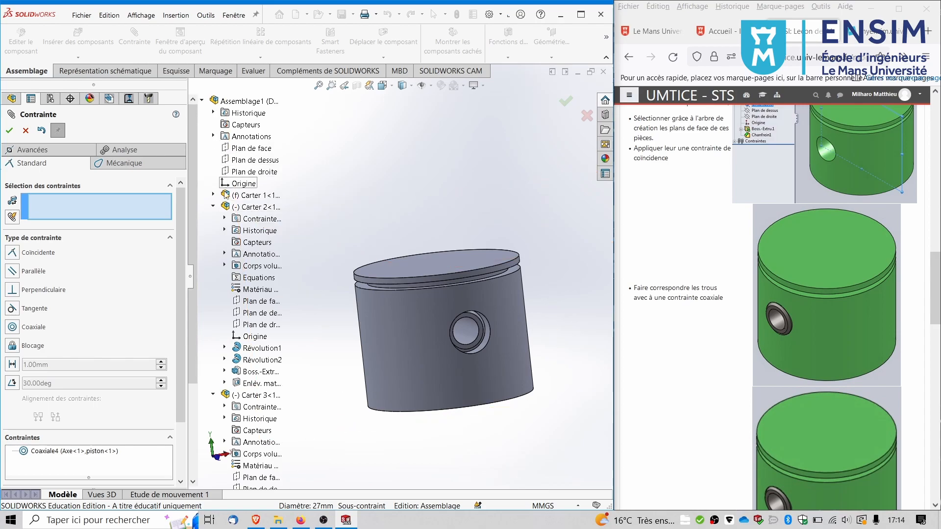
scroll(255, 461, "down", 4)
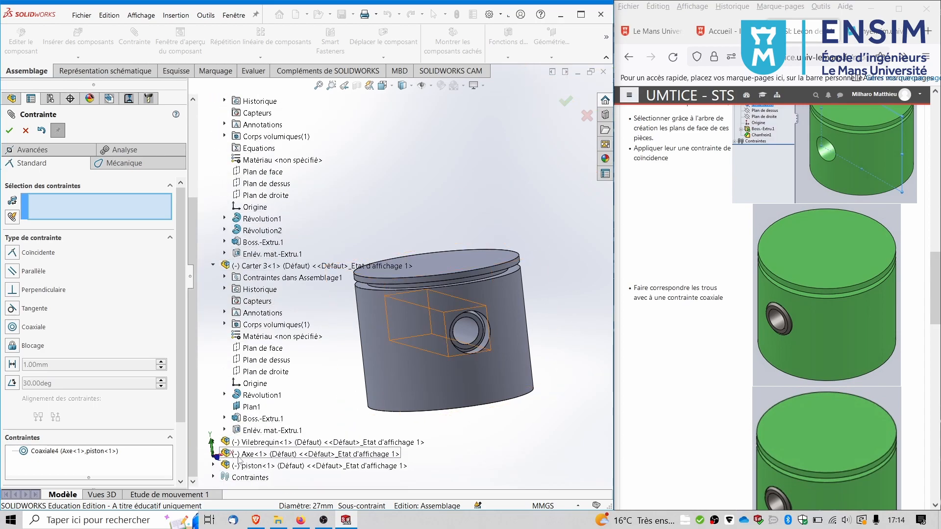
left_click(213, 265)
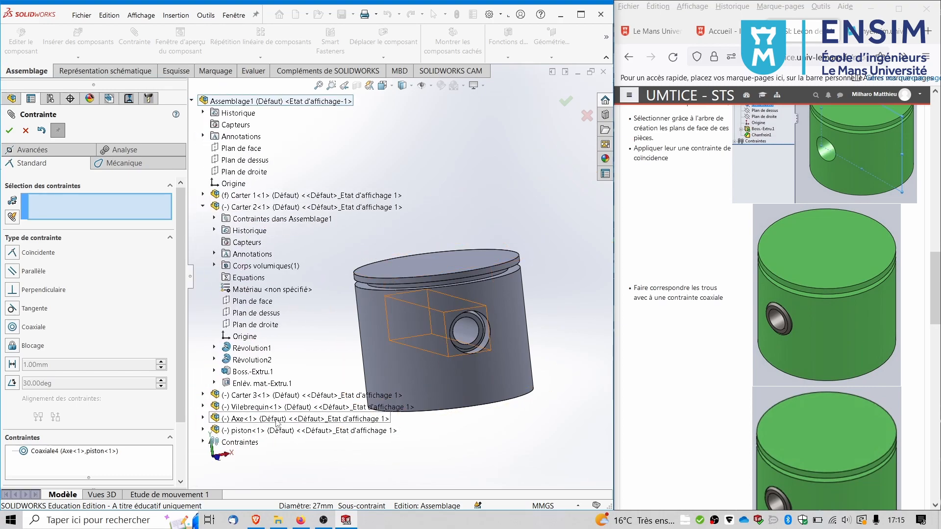
left_click(202, 418)
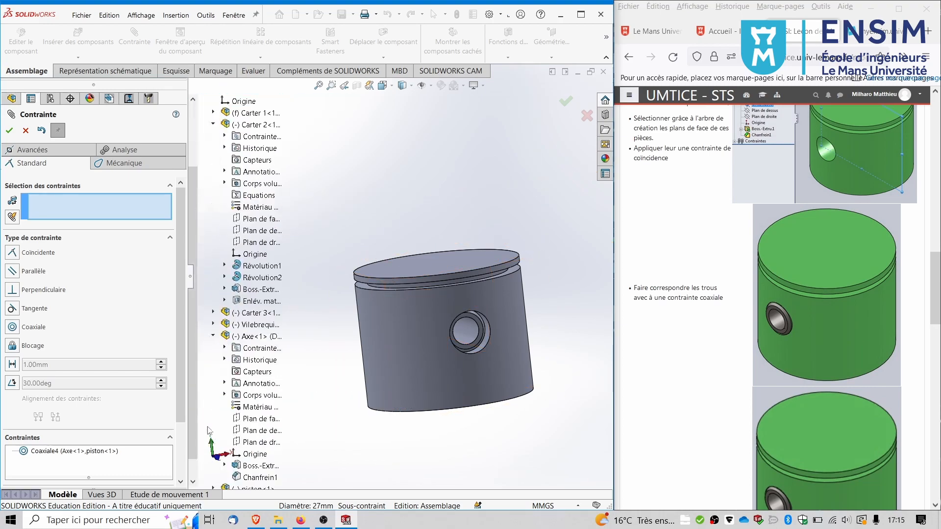
left_click(252, 421)
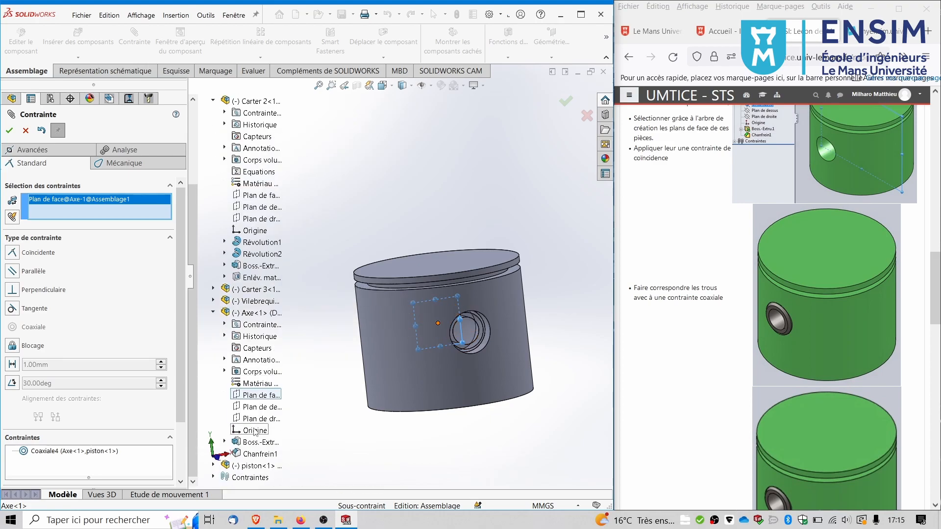
scroll(236, 468, "down", 1)
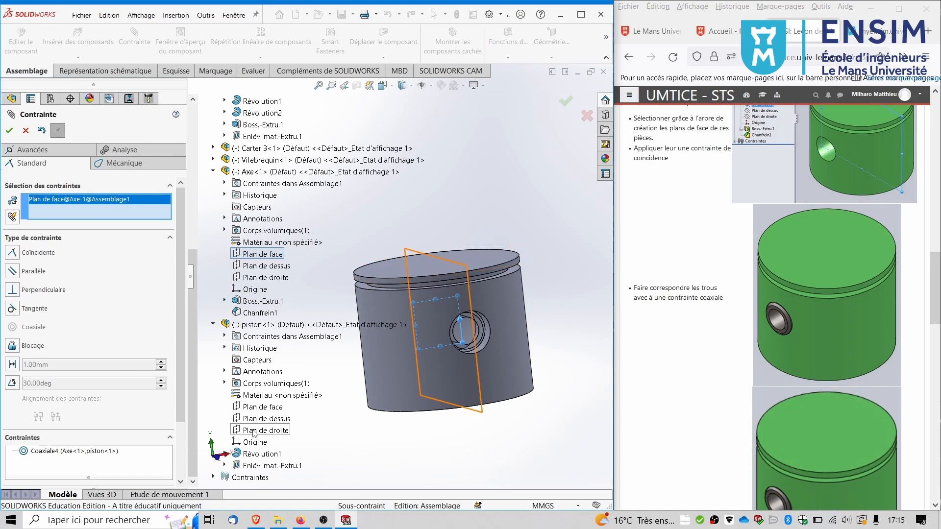
left_click(254, 412)
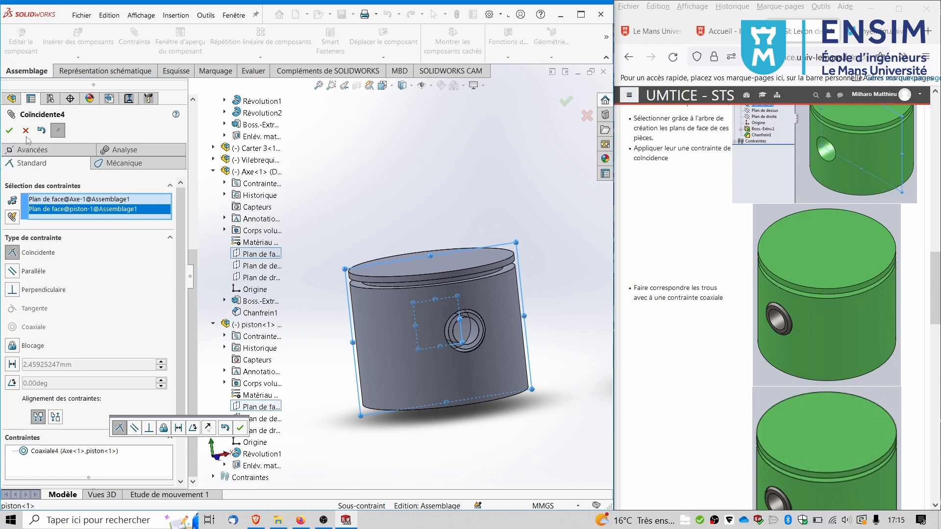
left_click(9, 131)
Finish mating and insert the bielle.SLDPRT part into free space near the piston
middle_click_drag(413, 202, 433, 215)
scroll(461, 391, "up", 4)
scroll(367, 333, "down", 3)
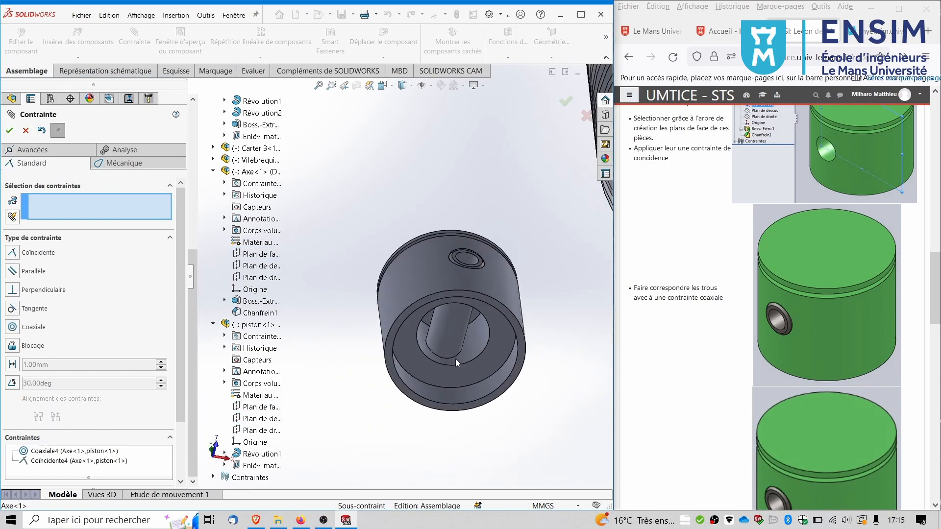
scroll(455, 367, "up", 3)
scroll(423, 297, "down", 3)
scroll(748, 390, "down", 5)
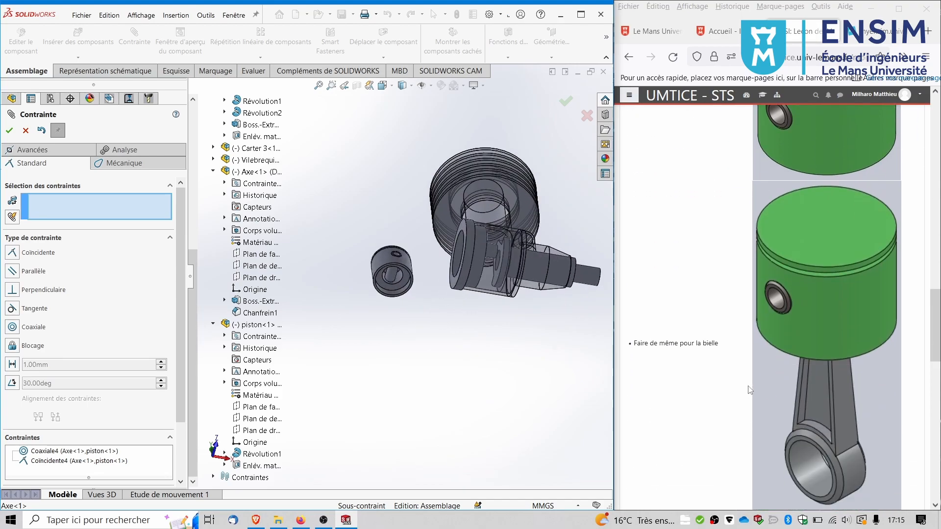
scroll(749, 391, "down", 3)
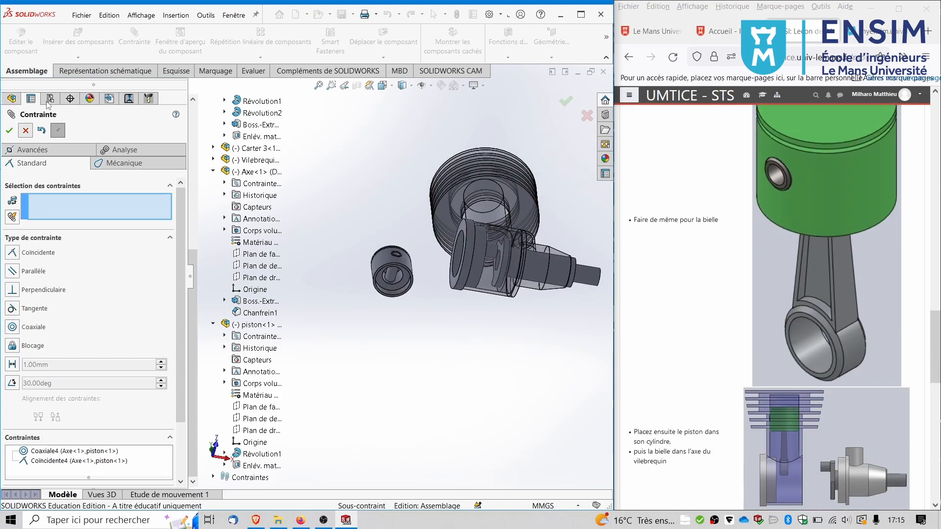
left_click(26, 130)
left_click(87, 43)
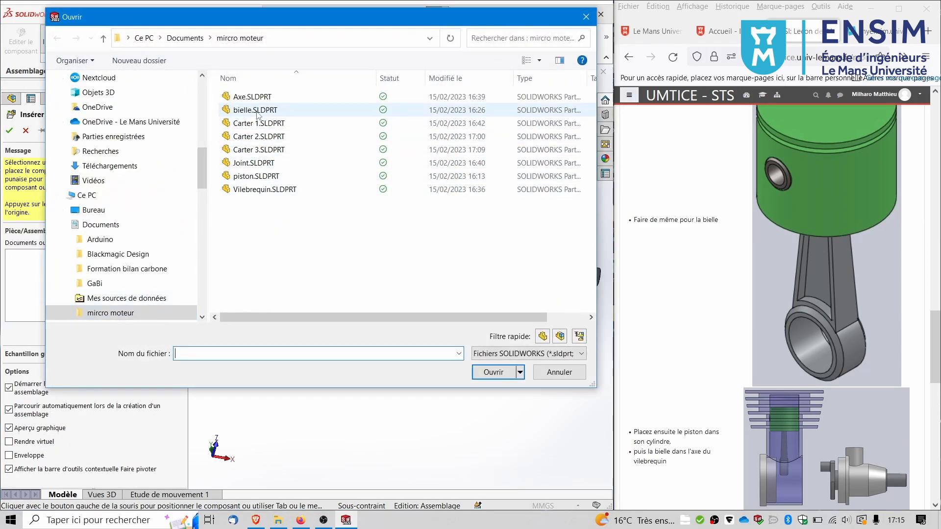
left_click(255, 110)
left_click(502, 376)
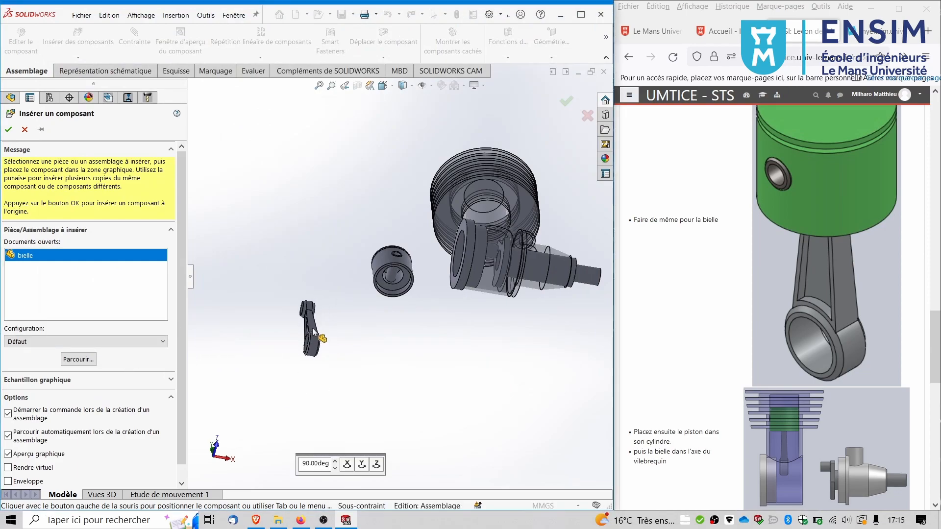
left_click(313, 328)
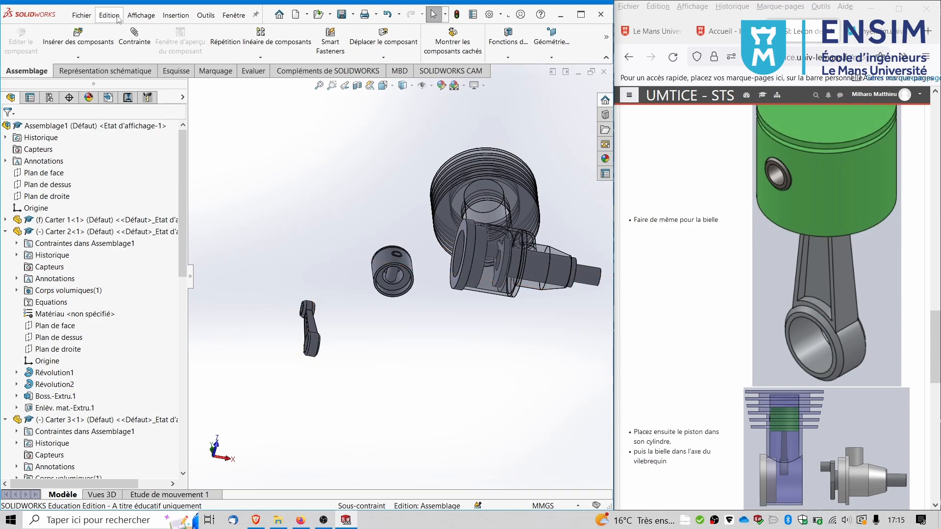
Insert the Joint.SLDPRT part into free space beside the connecting rod
left_click(78, 37)
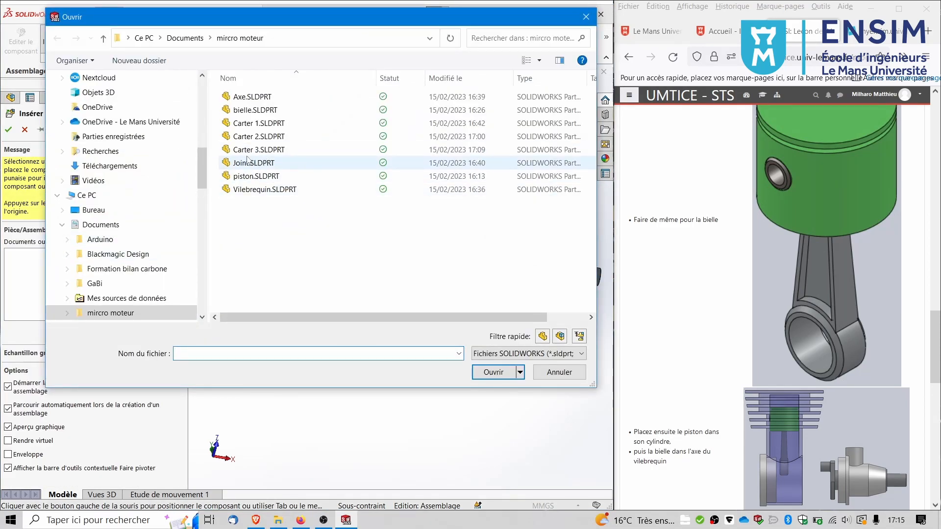
left_click(248, 165)
left_click(490, 373)
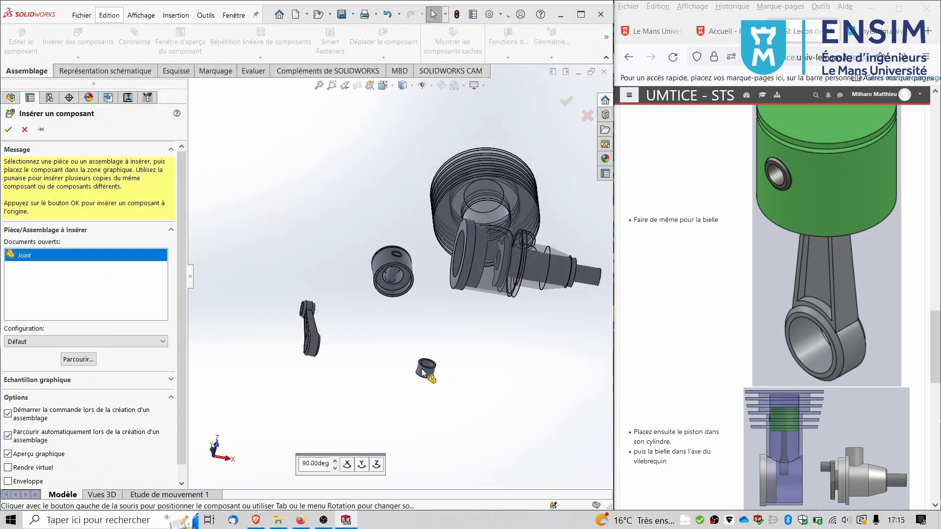
left_click(264, 332)
Add a coaxial mate between Joint's outer cylindrical face and the bore of the connecting rod's big end
scroll(272, 311, "down", 3)
middle_click_drag(314, 326, 362, 364)
scroll(284, 340, "down", 3)
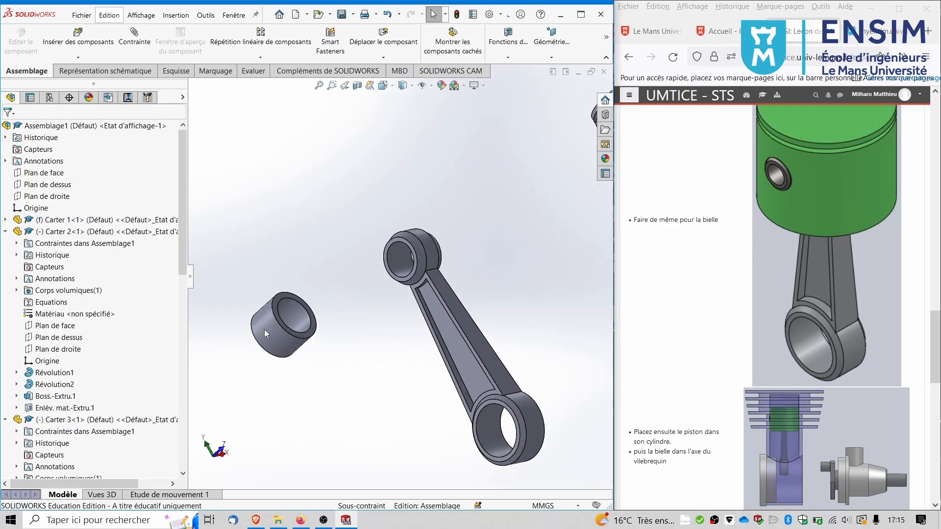
left_click(136, 36)
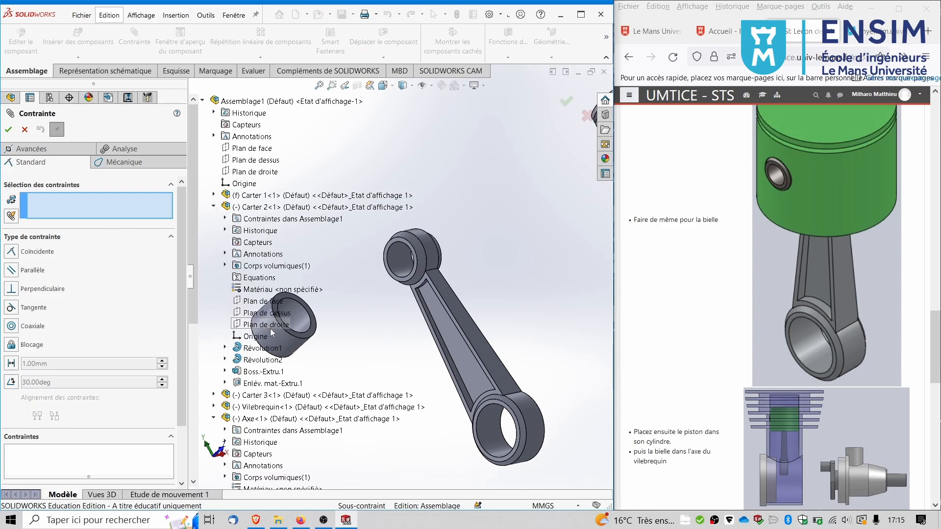
left_click(202, 101)
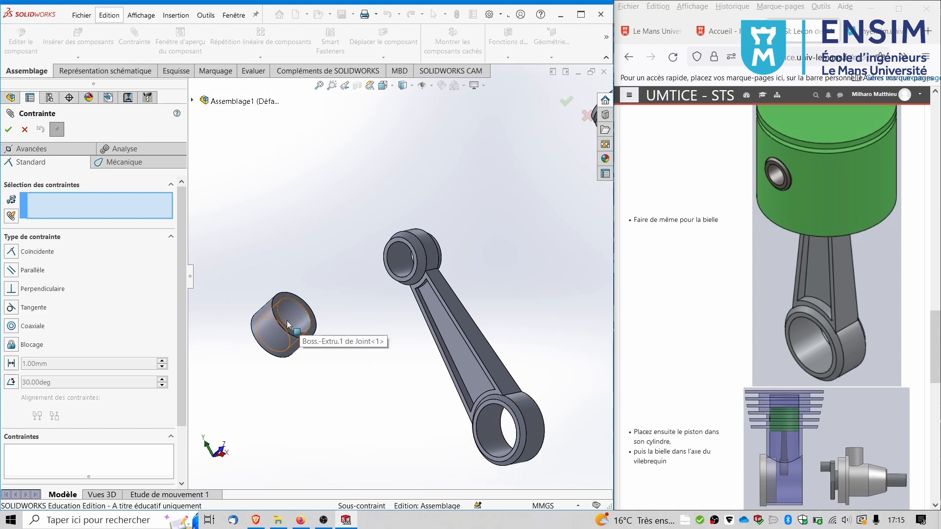
left_click(268, 328)
left_click(493, 445)
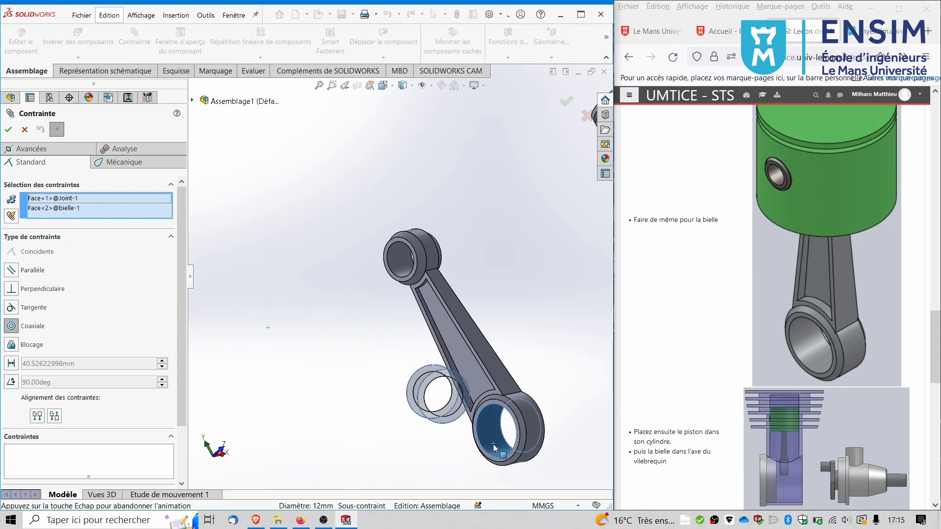
left_click(596, 461)
Add a coincident mate between Joint's flat end face and the annular face of the connecting rod's big end
scroll(486, 408, "down", 5)
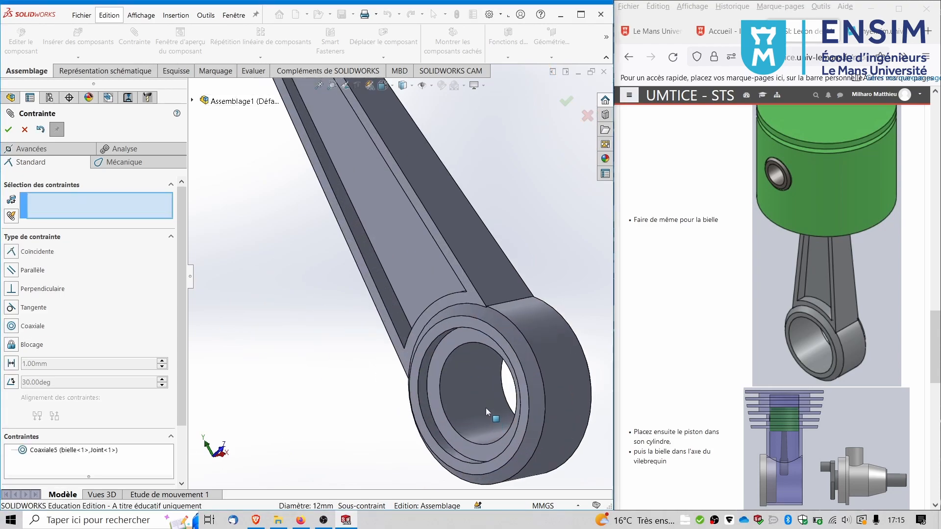
left_click(442, 319)
left_click(433, 302)
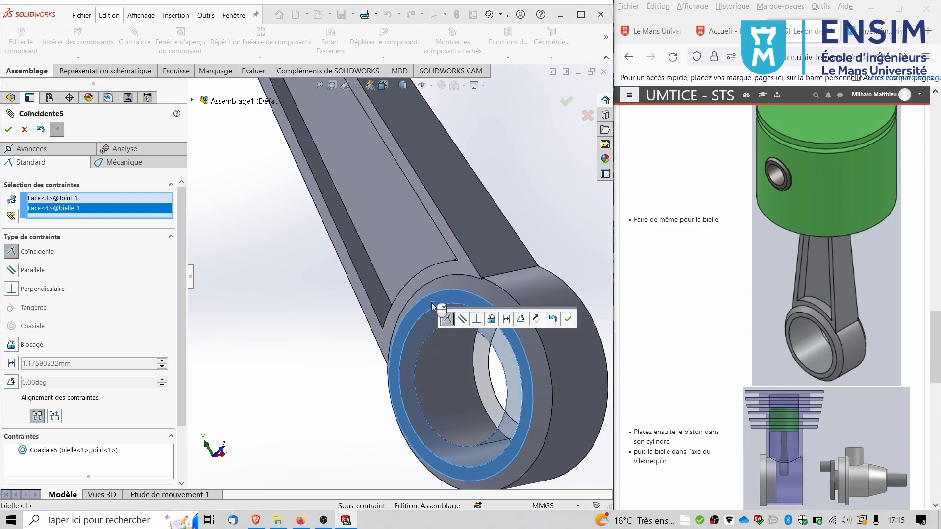
left_click(567, 319)
Add a coaxial mate between the bore of the connecting rod's small end and Axe's cylindrical face inside the piston
scroll(476, 361, "up", 4)
middle_click_drag(492, 321, 510, 311)
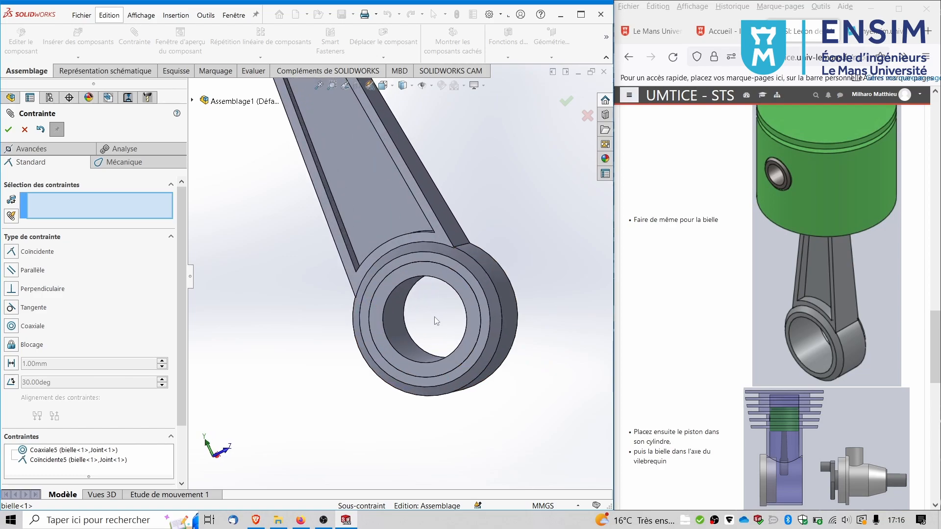
scroll(439, 260, "up", 5)
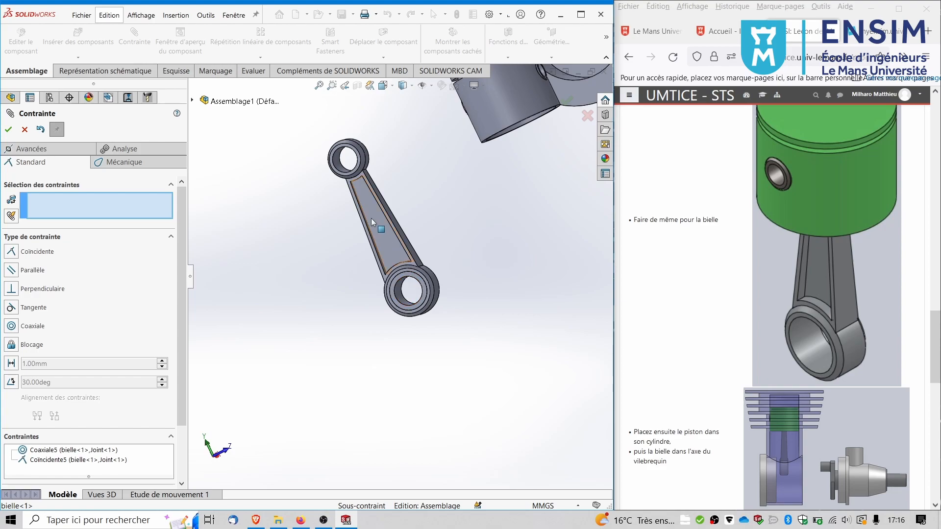
scroll(502, 203, "up", 2)
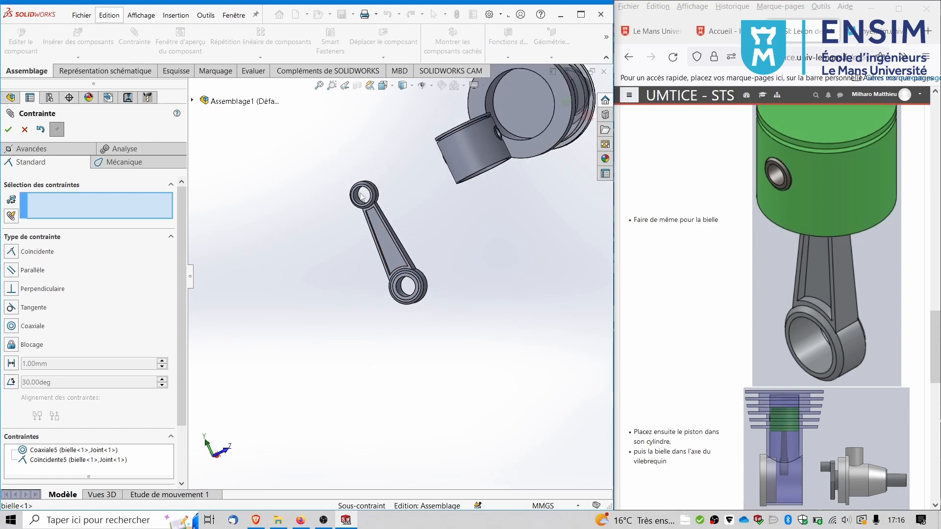
scroll(364, 192, "down", 2)
scroll(365, 196, "down", 2)
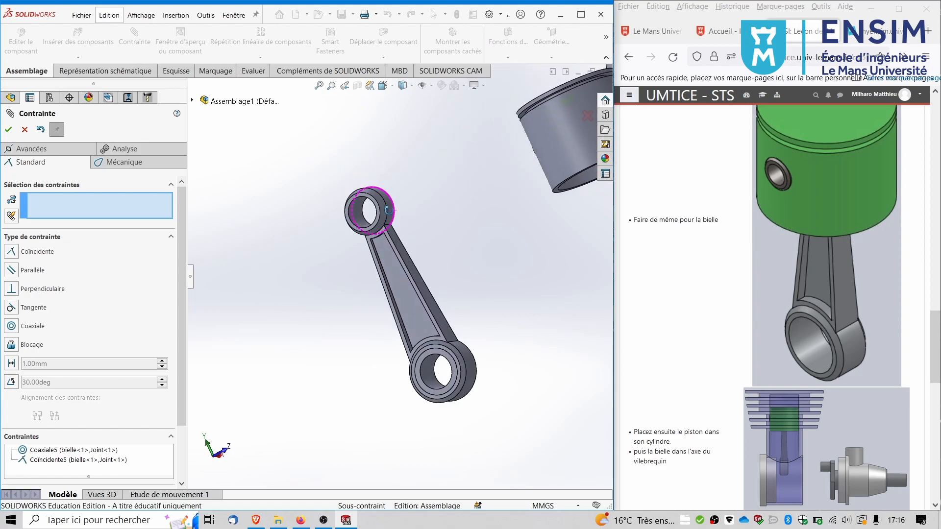
left_click(354, 219)
scroll(490, 245, "up", 3)
middle_click_drag(523, 225, 501, 172)
left_click(501, 173)
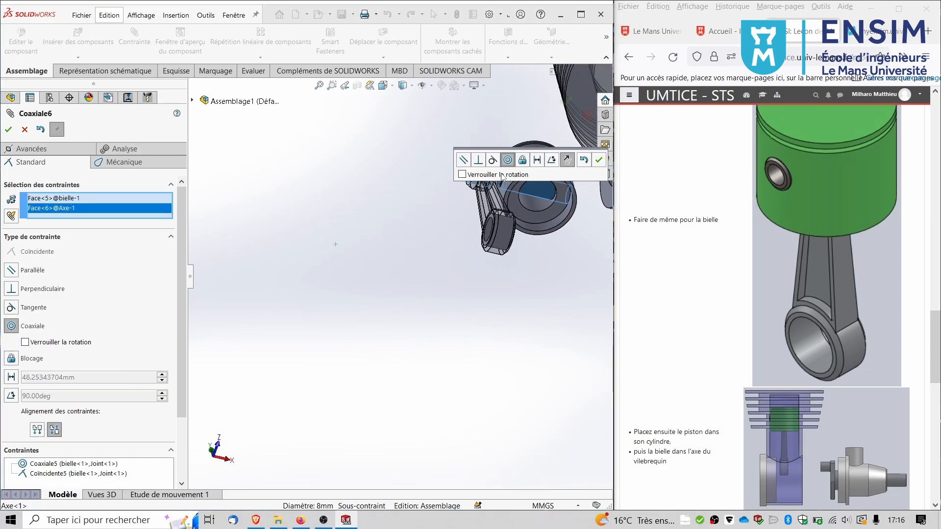
left_click(598, 160)
Add a coincident mate between the connecting rod's Plan de droite and the piston's Plan de face
scroll(493, 219, "down", 5)
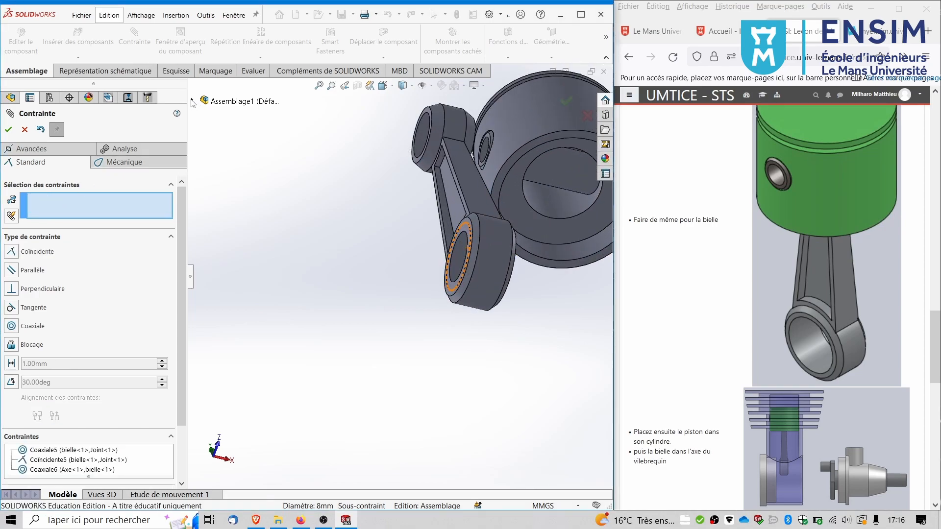
scroll(439, 248, "up", 3)
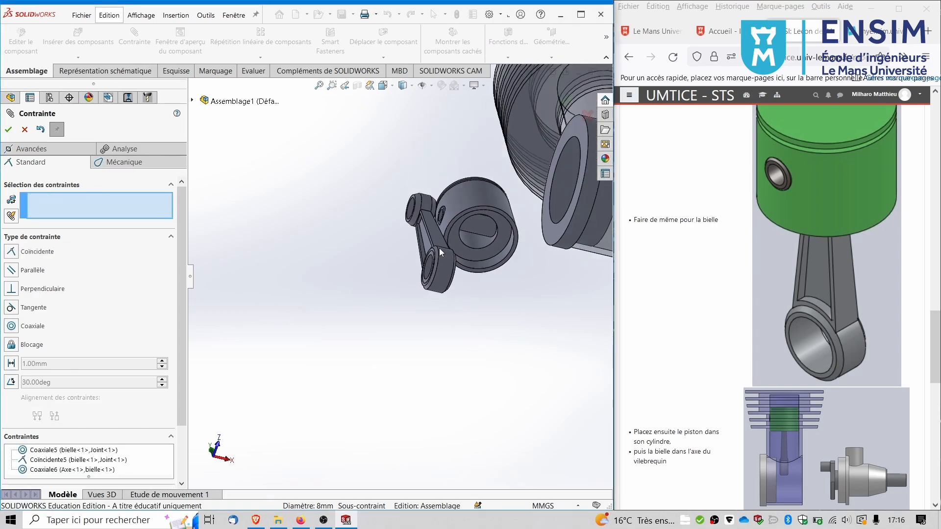
left_click(194, 102)
scroll(278, 413, "down", 10)
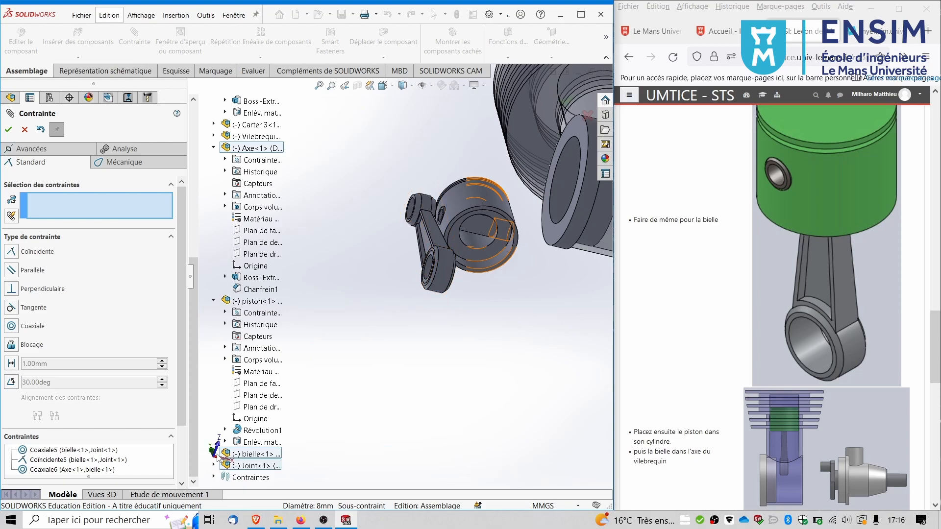
left_click(214, 454)
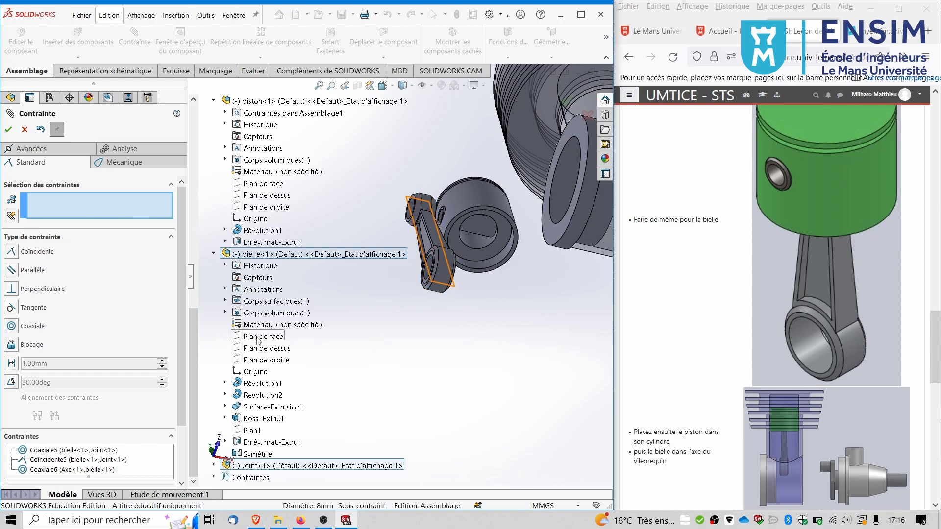
left_click(257, 338)
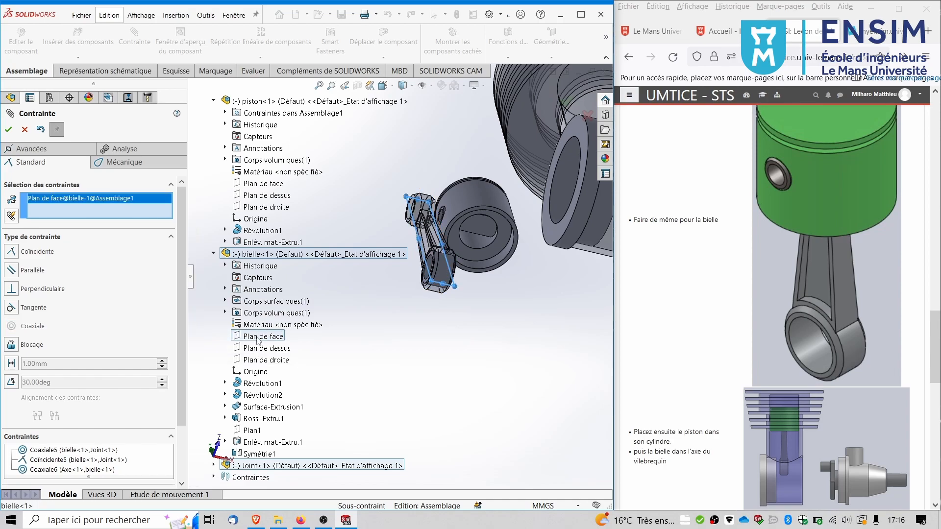
left_click(259, 338)
left_click(267, 360)
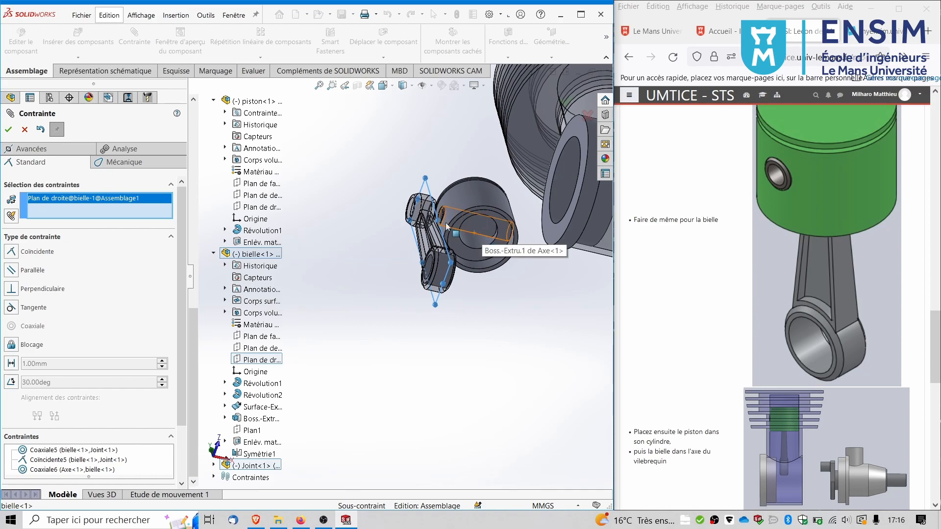
scroll(252, 244, "up", 2)
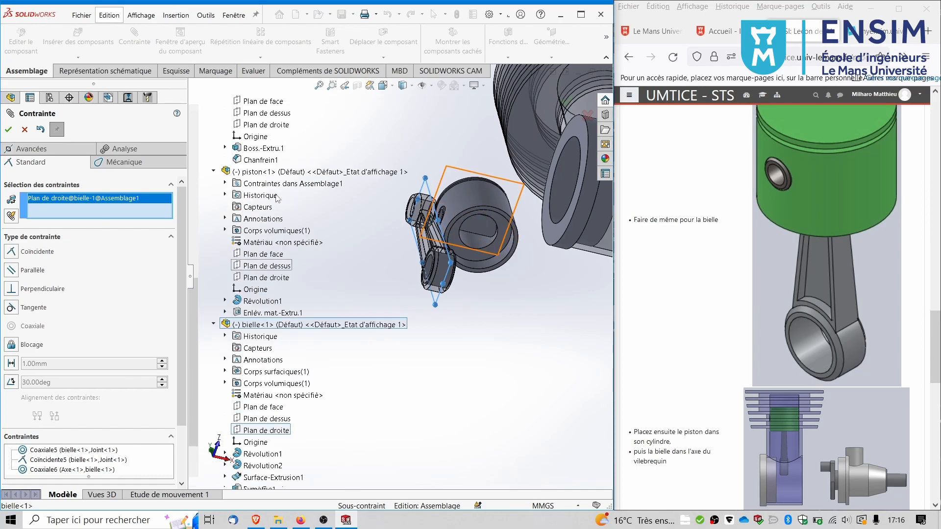
left_click(253, 256)
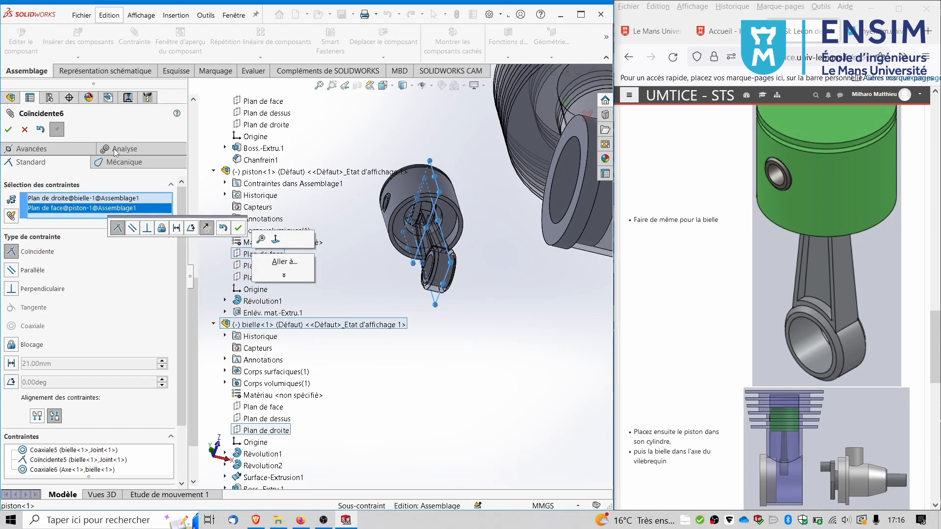
left_click(9, 130)
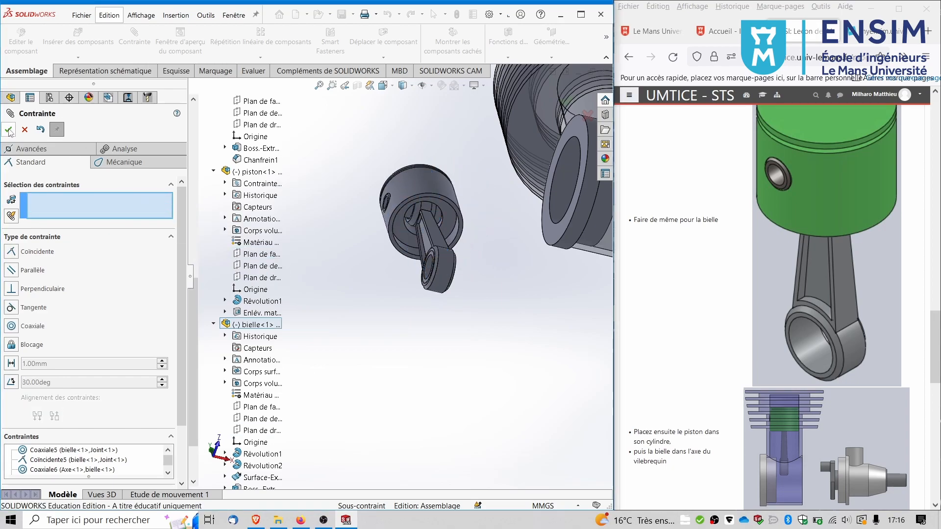
Try to add a coaxial mate between the piston's outer cylindrical face and Carter 2's 27 mm cylinder bore
scroll(377, 295, "down", 2)
scroll(422, 217, "up", 3)
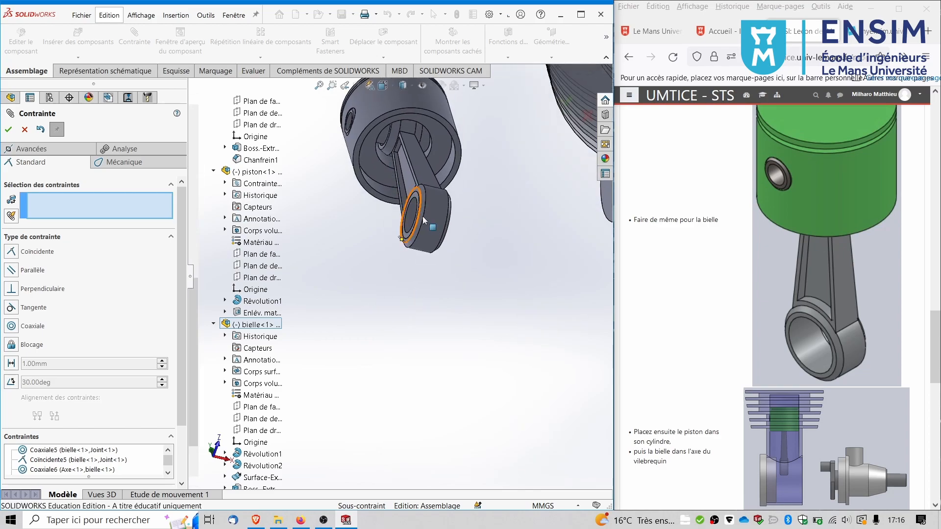
scroll(424, 275, "down", 4)
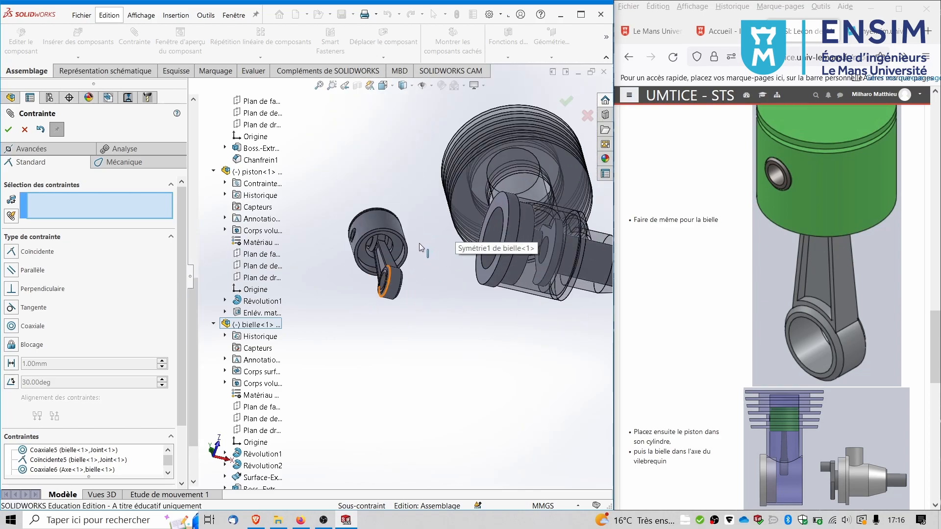
scroll(384, 233, "up", 2)
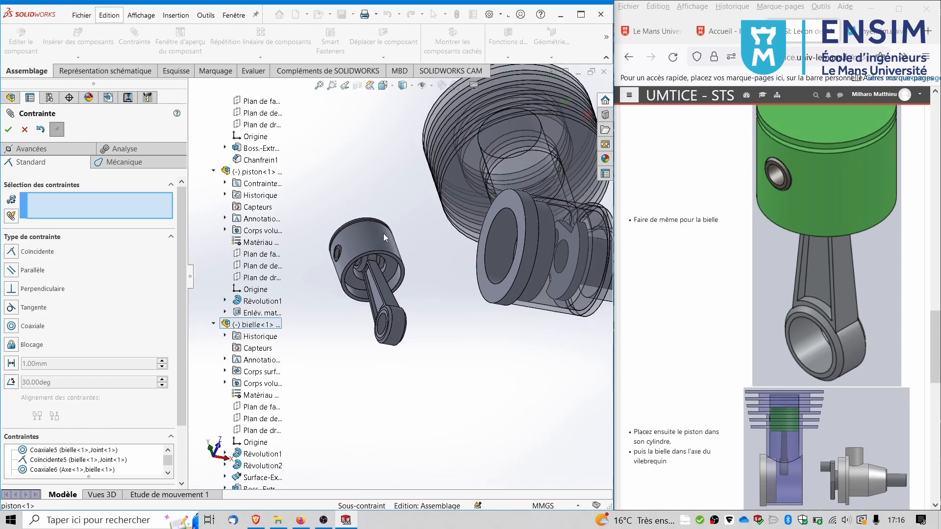
scroll(746, 345, "down", 4)
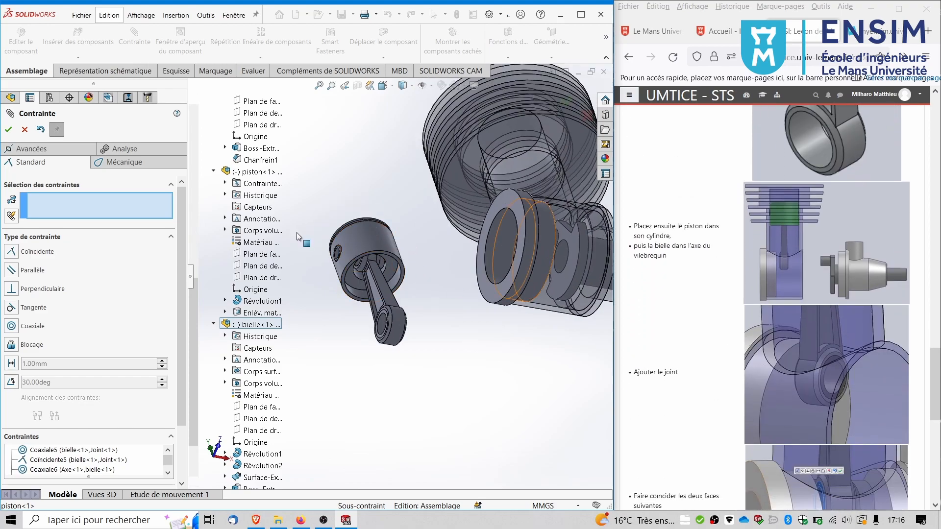
left_click(363, 248)
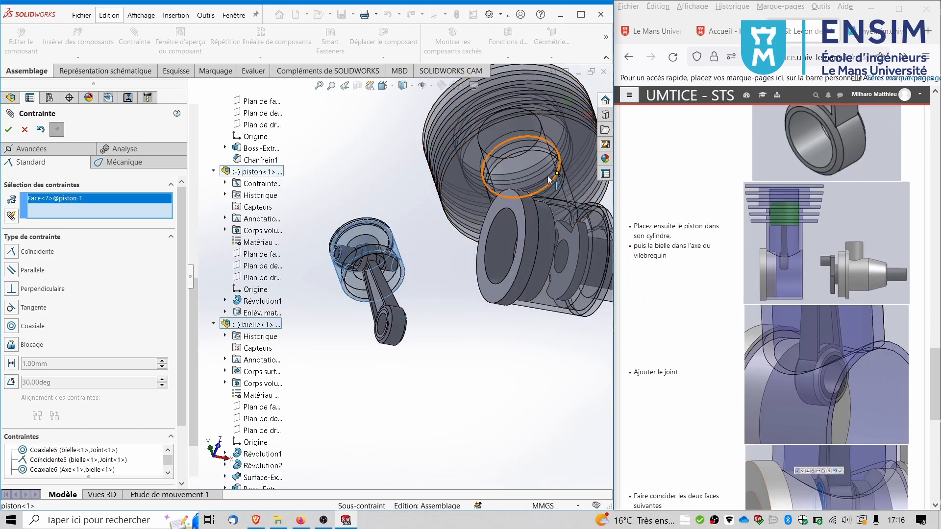
scroll(545, 175, "down", 2)
middle_click_drag(542, 170, 496, 232)
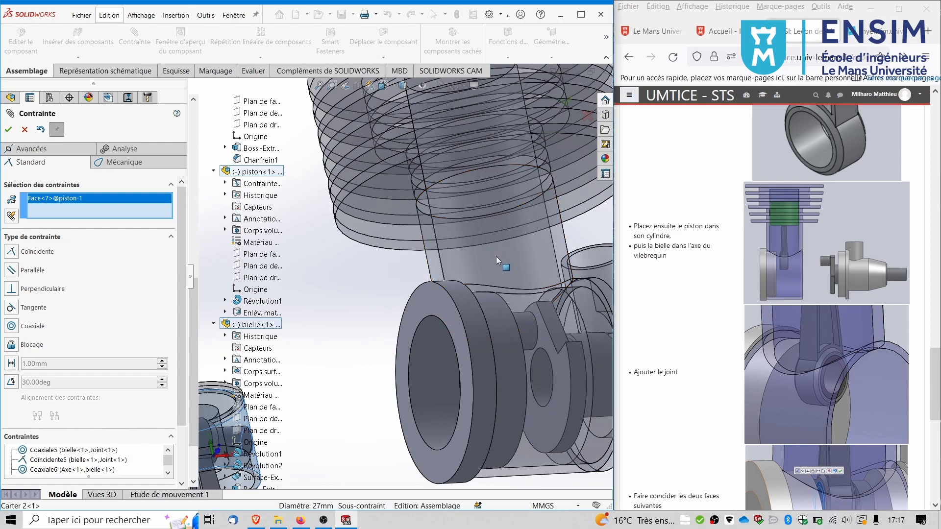
right_click(496, 257)
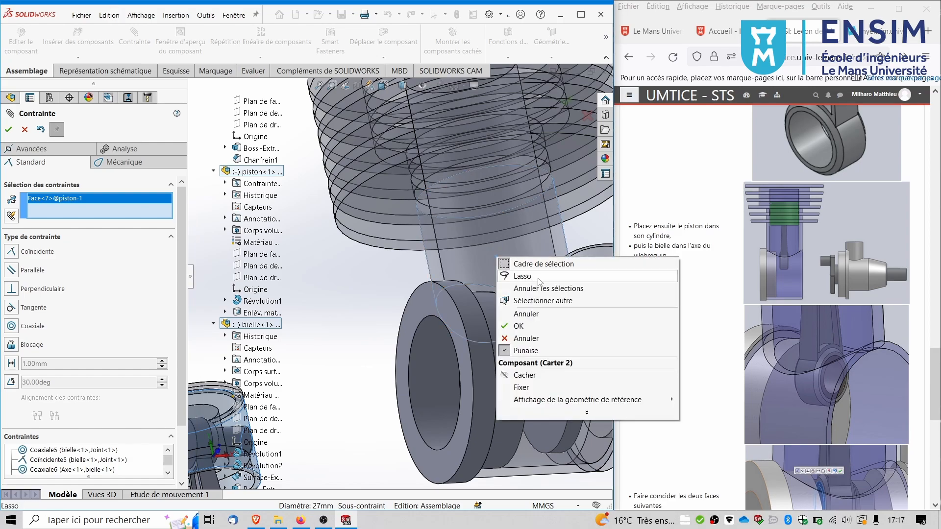
left_click(545, 300)
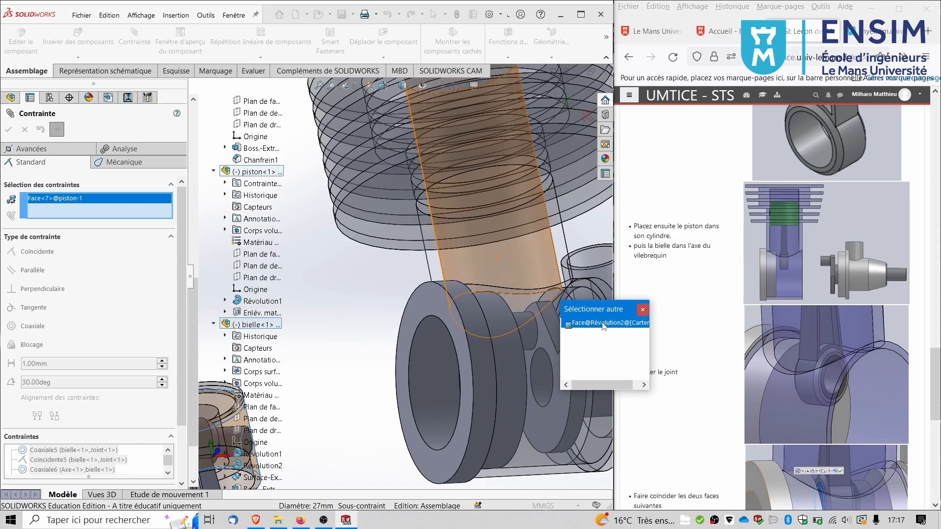
left_click(603, 325)
left_click(603, 327)
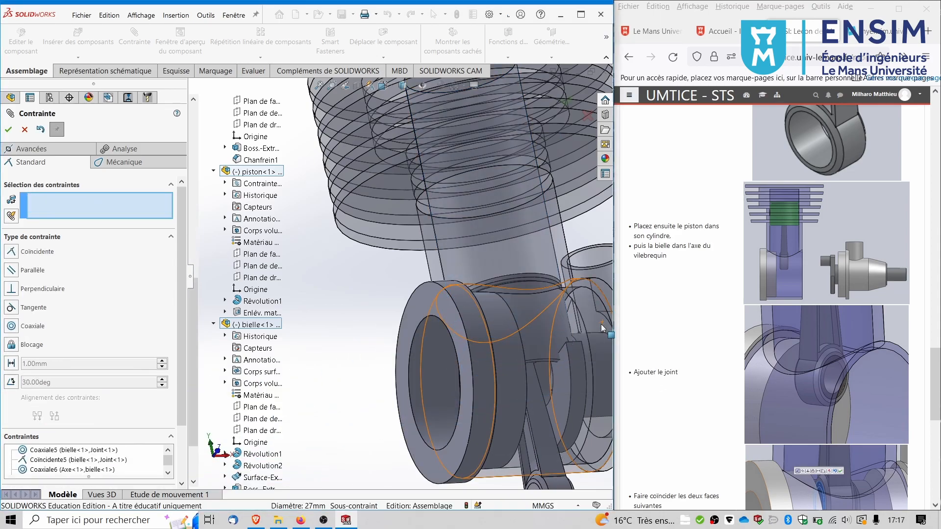
Try to add a coaxial mate between Joint's bore and Vilebrequin's crankpin, and cancel the Mate command
scroll(565, 347, "up", 2)
left_click_drag(510, 436, 481, 187)
scroll(529, 254, "down", 4)
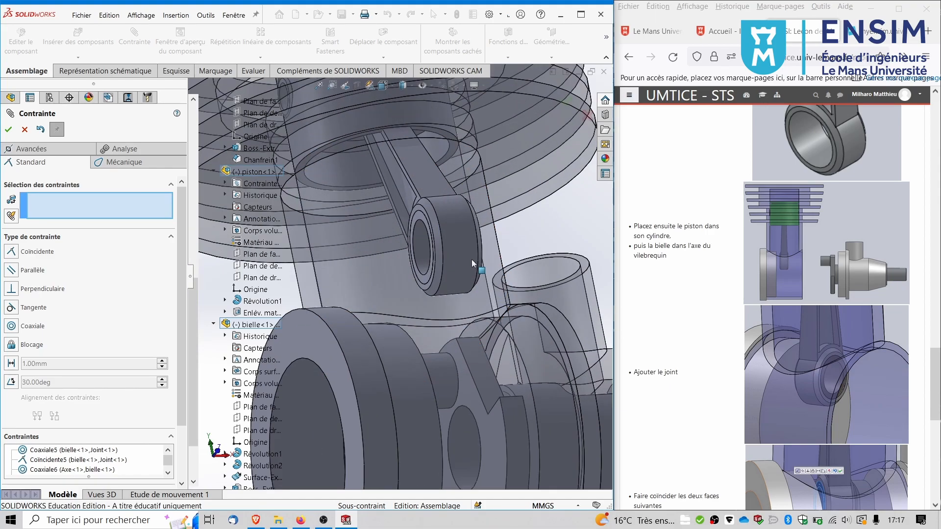
left_click(425, 258)
left_click(442, 382)
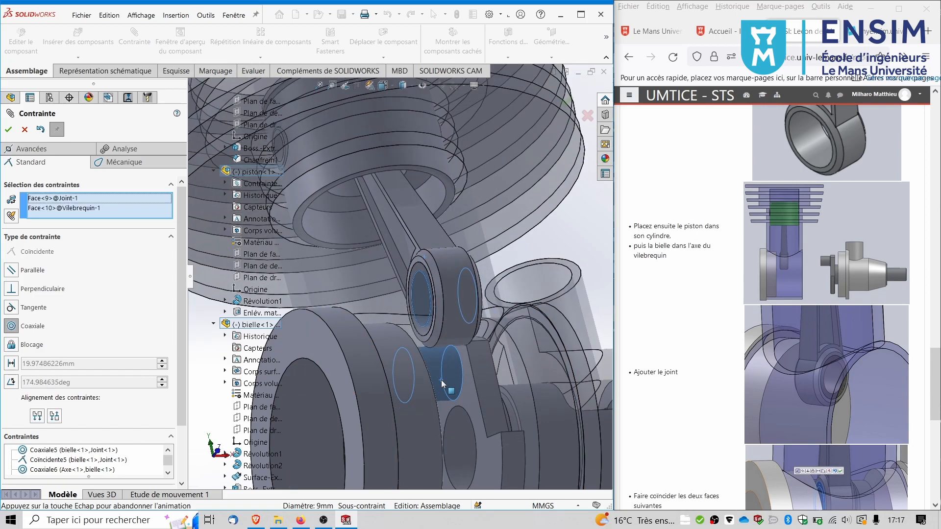
key("Return")
scroll(422, 297, "up", 3)
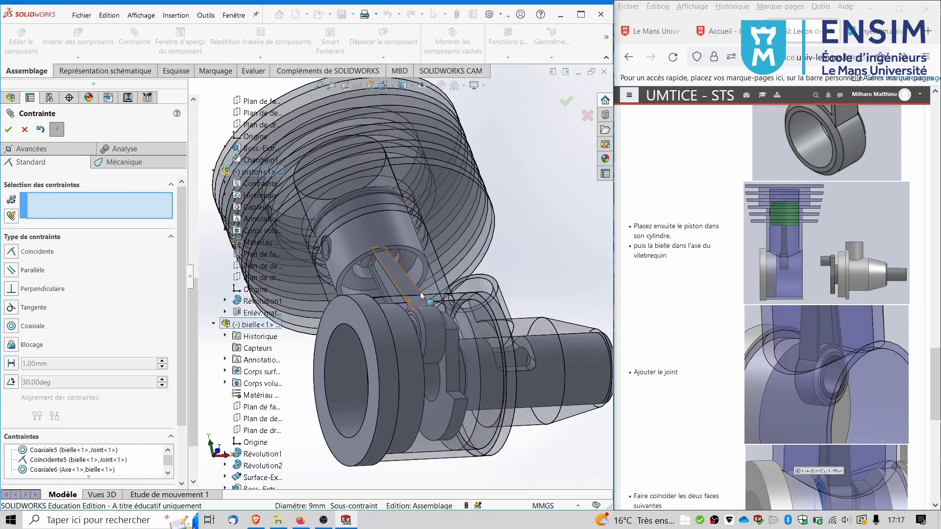
middle_click_drag(422, 296, 425, 225)
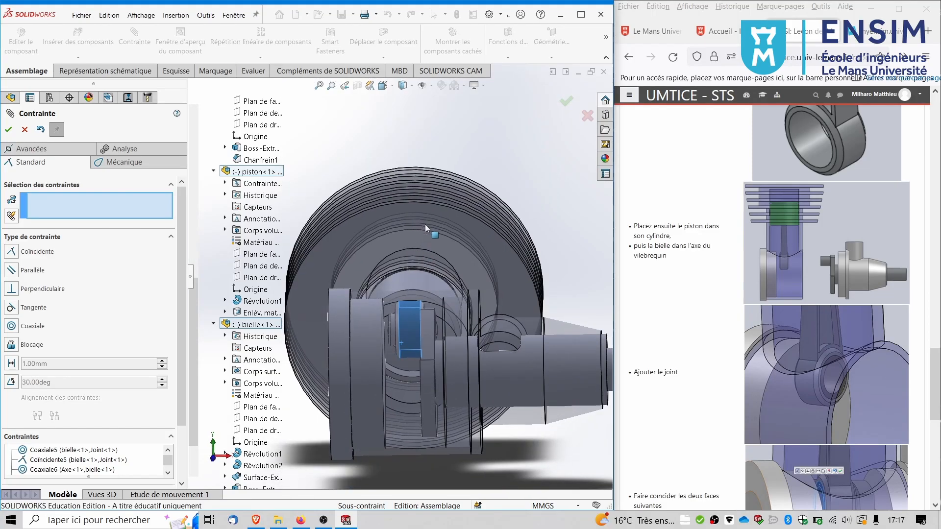
left_click(25, 130)
scroll(427, 280, "down", 3)
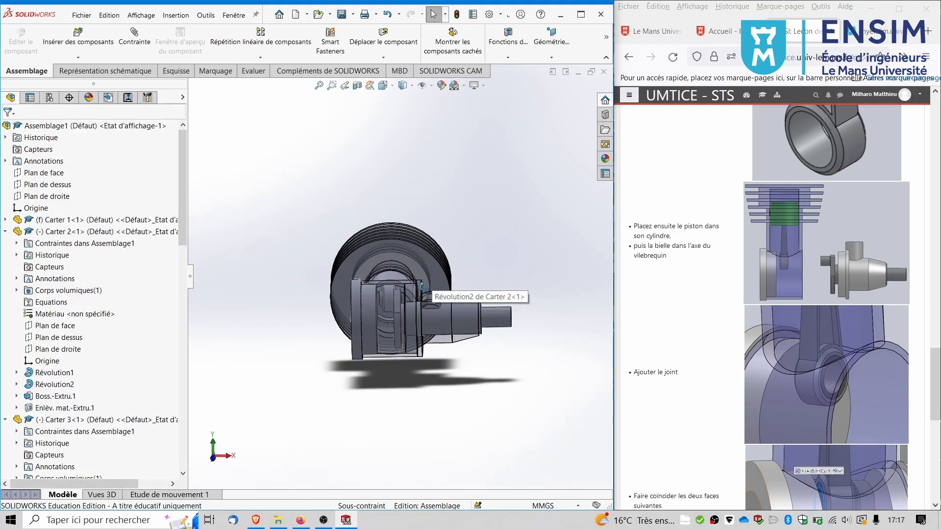
middle_click_drag(419, 369, 387, 266)
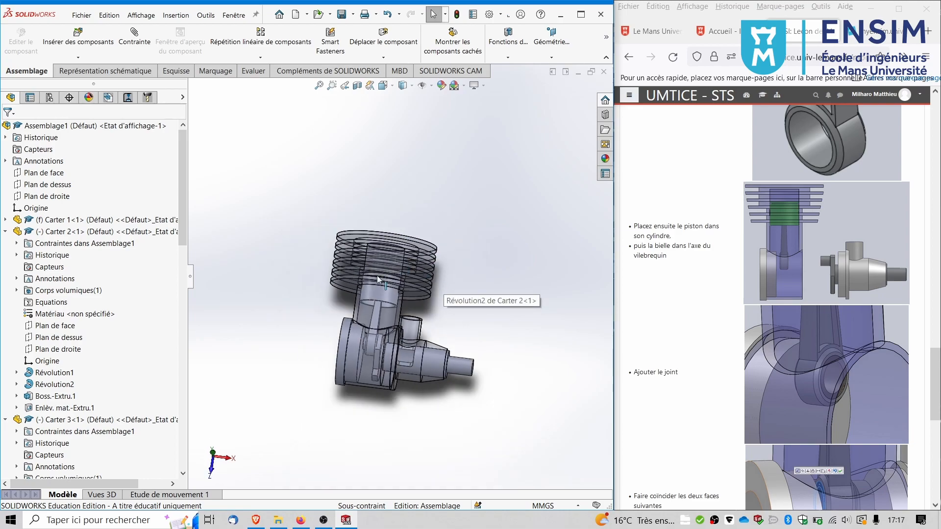
scroll(321, 240, "down", 8)
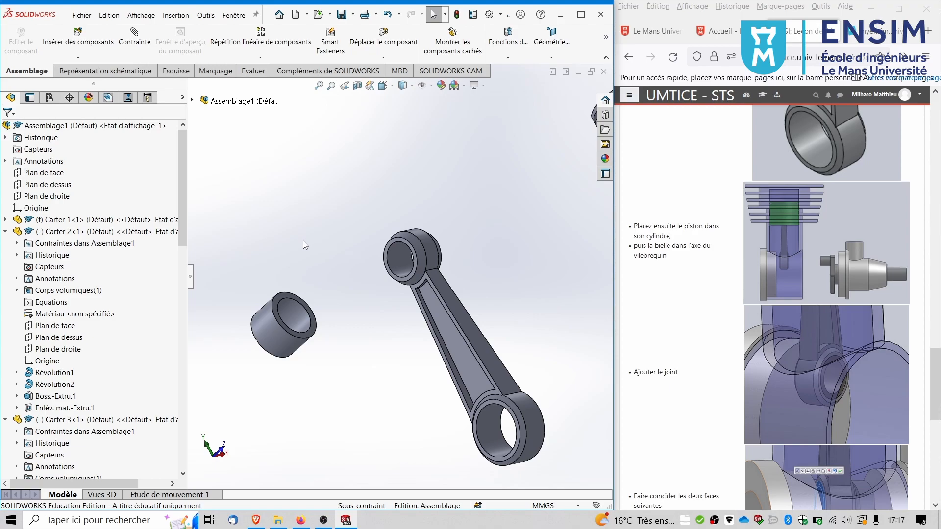
scroll(399, 276, "up", 5)
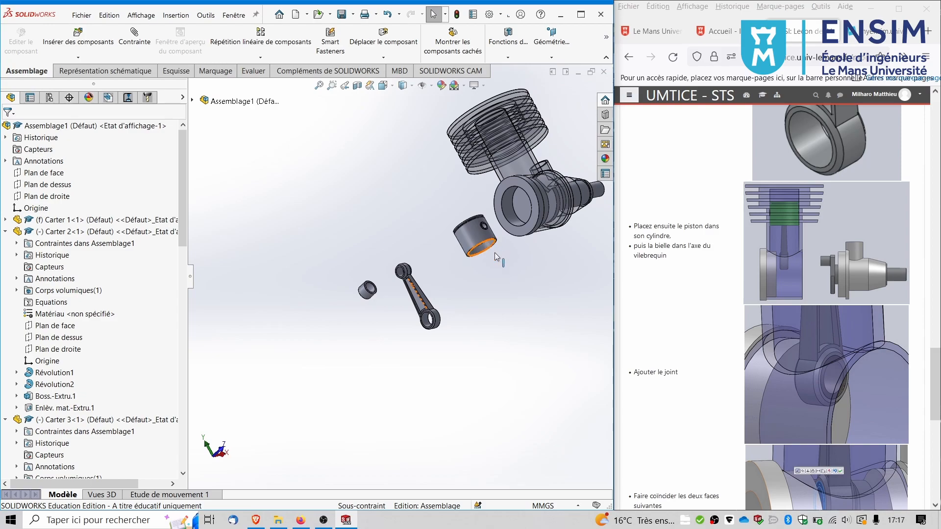
Add a coaxial mate between Joint's outer cylindrical face and the bore of the connecting rod's big end
scroll(499, 235, "down", 4)
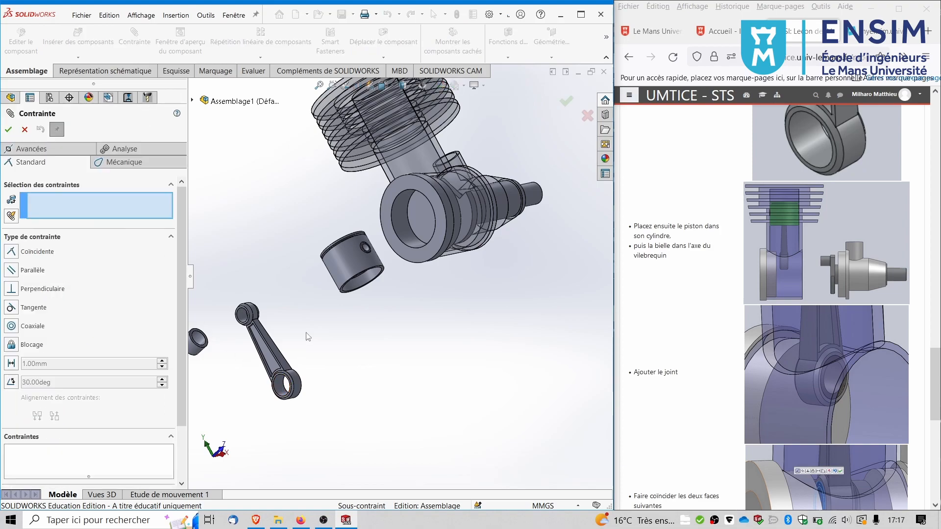
scroll(305, 338, "down", 2)
middle_click_drag(376, 285, 352, 237)
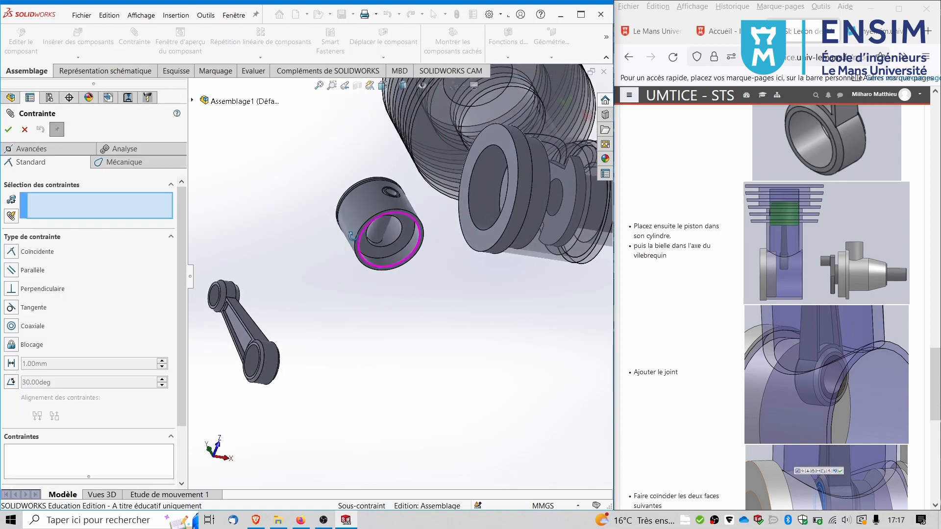
scroll(321, 381, "up", 3)
scroll(257, 366, "down", 2)
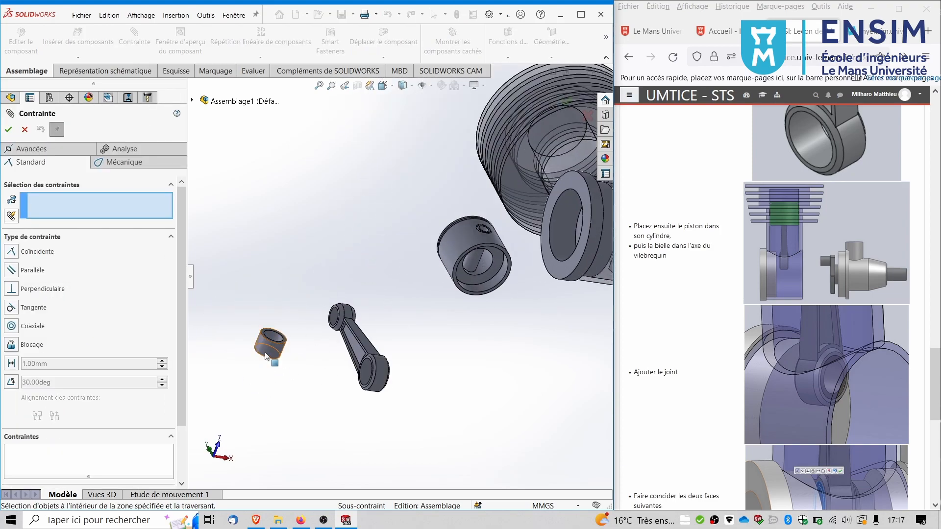
left_click(267, 356)
scroll(368, 375, "down", 4)
left_click(378, 385)
key("Return")
Add a coincident mate between Joint's circular end edge and the annular face of the connecting rod's big end
scroll(392, 353, "down", 4)
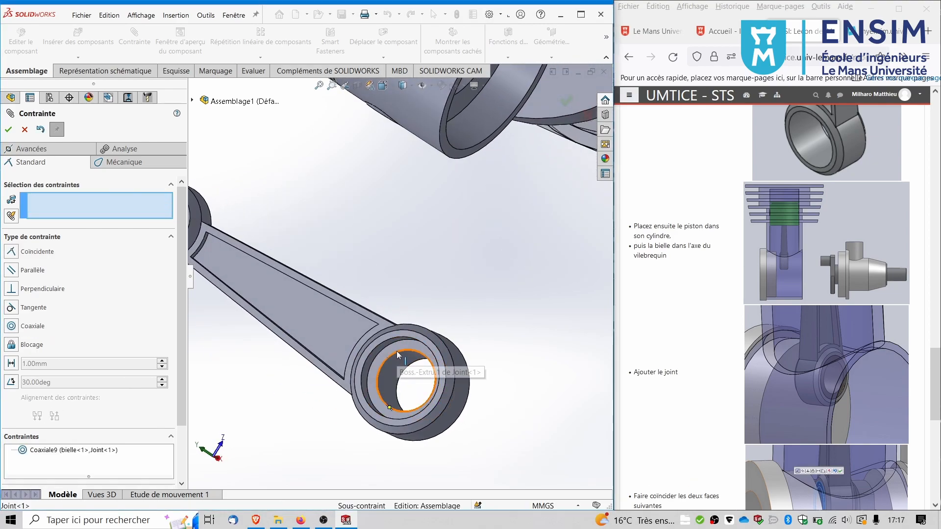
left_click(396, 351)
left_click(397, 334)
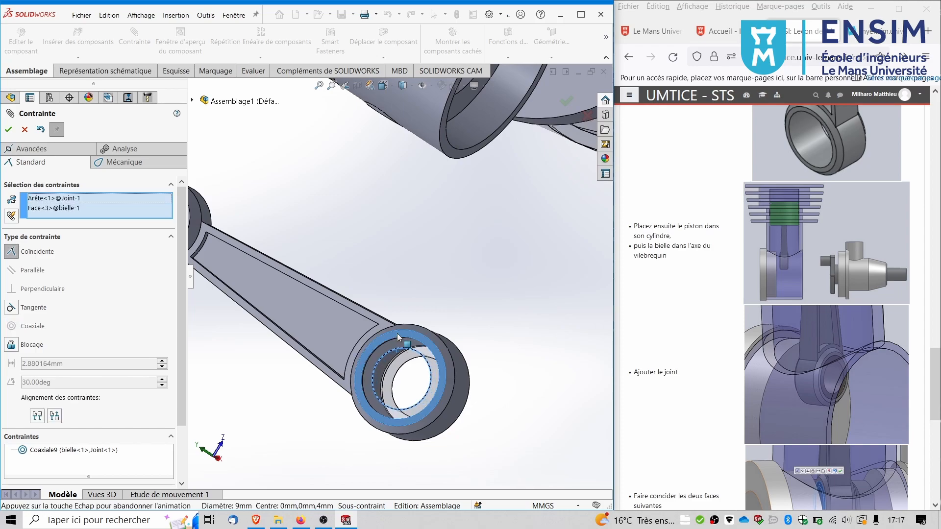
key("Return")
Add a coaxial mate between the bore of the connecting rod's small end and Axe's cylindrical face inside the piston
scroll(391, 275, "up", 4)
middle_click_drag(427, 218, 373, 229)
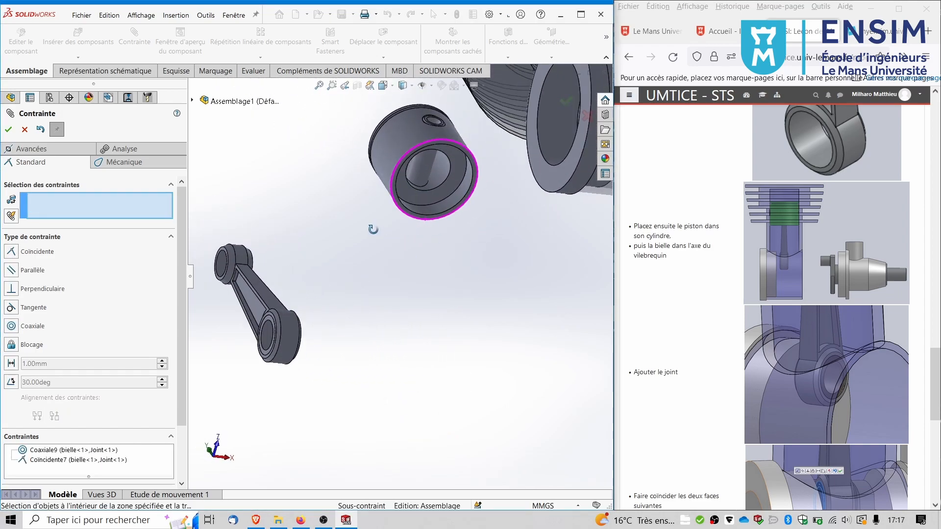
left_click(226, 268)
left_click(421, 167)
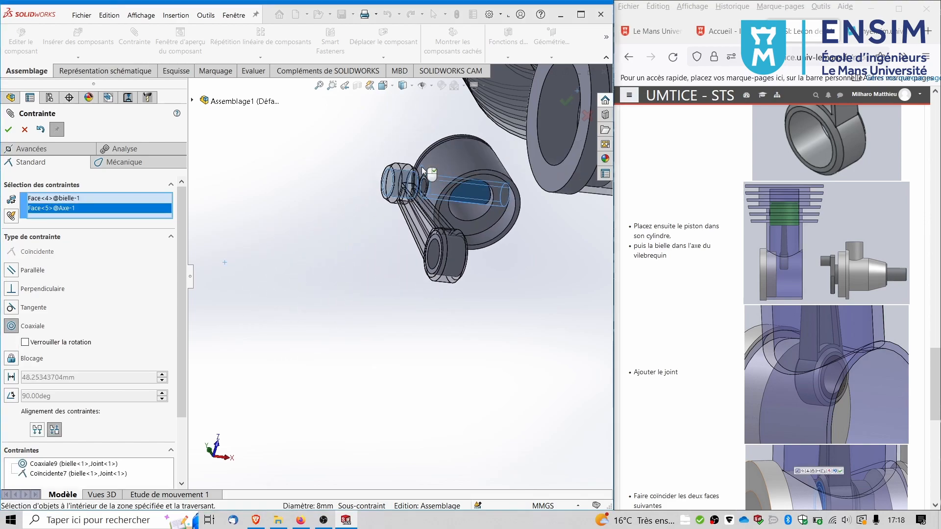
key("Return")
Add a coincident mate between the connecting rod's Plan de droite and the piston's Plan de face
left_click(192, 101)
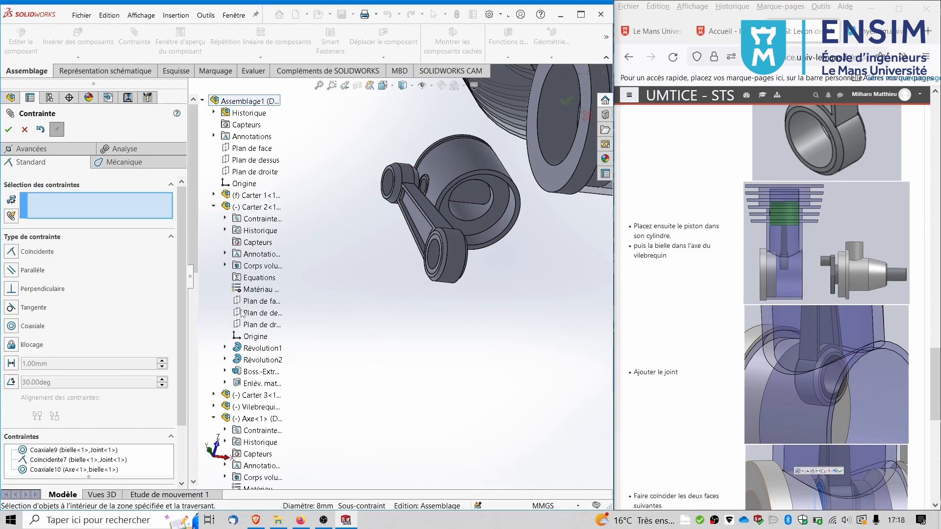
scroll(254, 442, "down", 10)
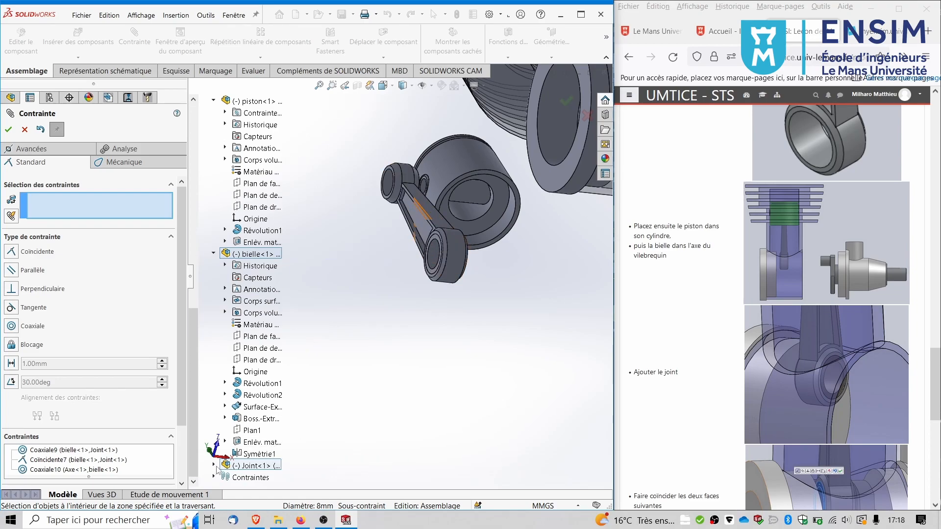
left_click(259, 360)
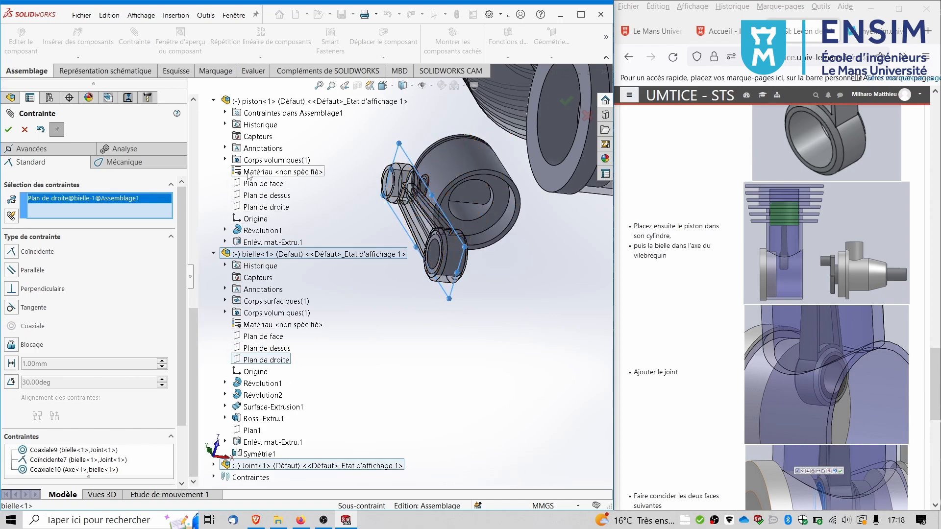
scroll(260, 144, "up", 2)
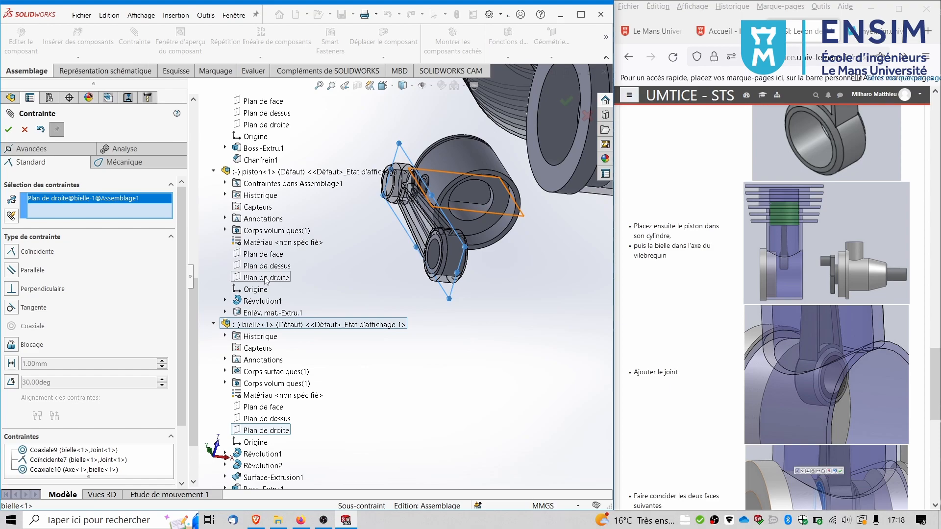
left_click(263, 255)
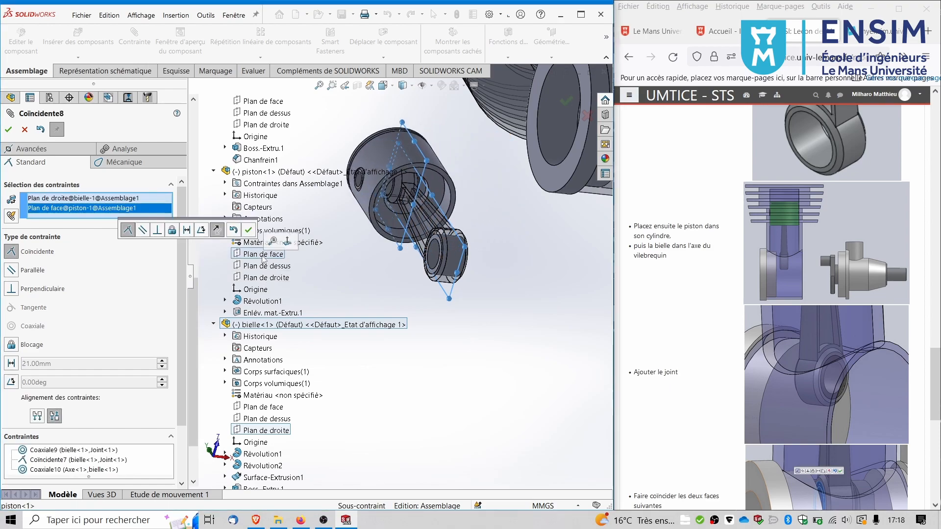
right_click(263, 258)
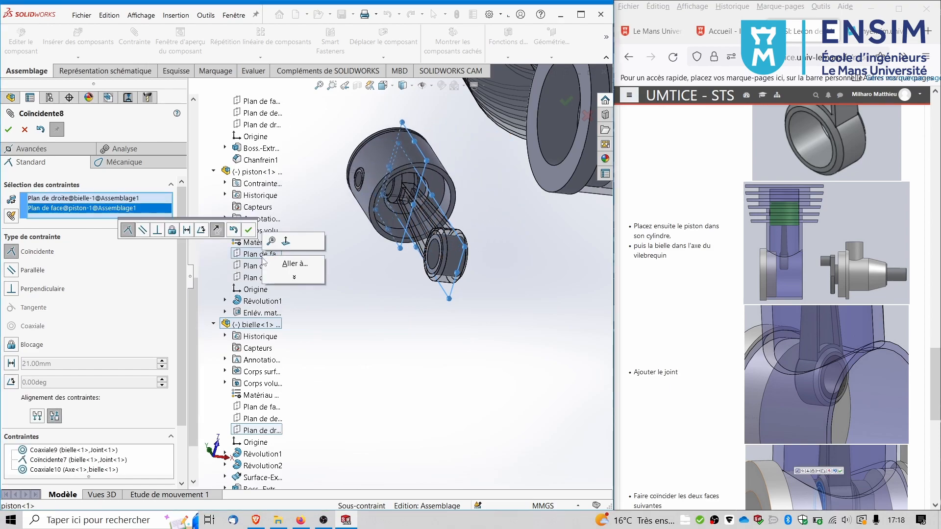
left_click(9, 130)
Add a coaxial mate between the piston's outer cylindrical face and the cylinder bore of Carter 2
middle_click_drag(453, 262, 408, 318)
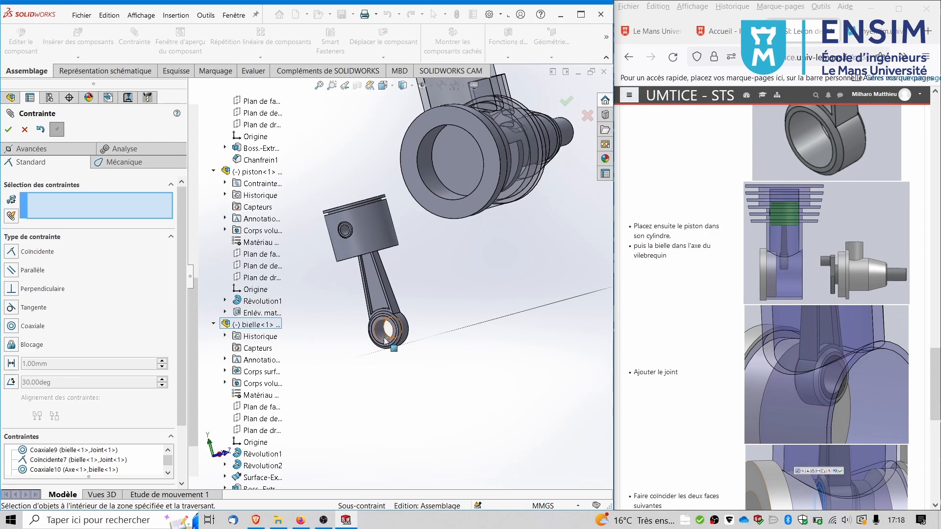
scroll(386, 339, "down", 4)
left_click(360, 131)
scroll(452, 172, "up", 8)
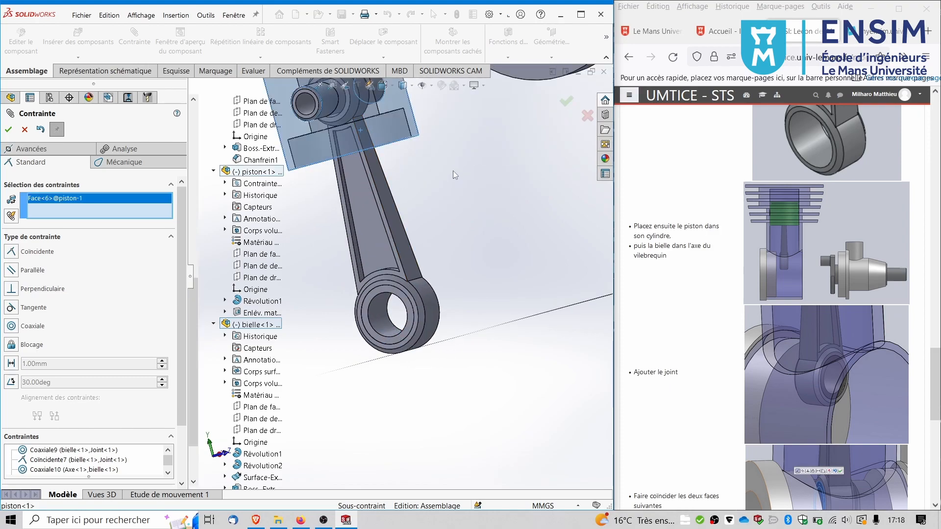
right_click(413, 194)
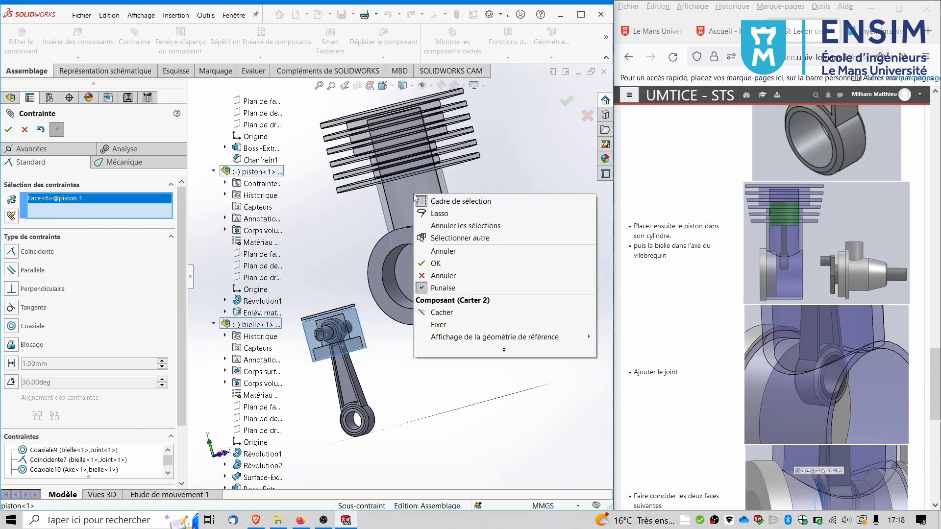
left_click(470, 239)
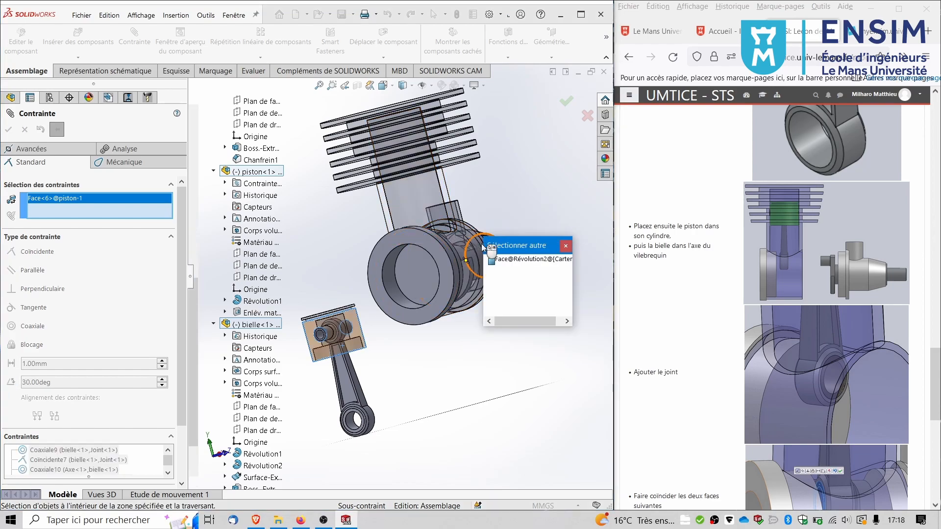
left_click(525, 262)
scroll(440, 325, "down", 3)
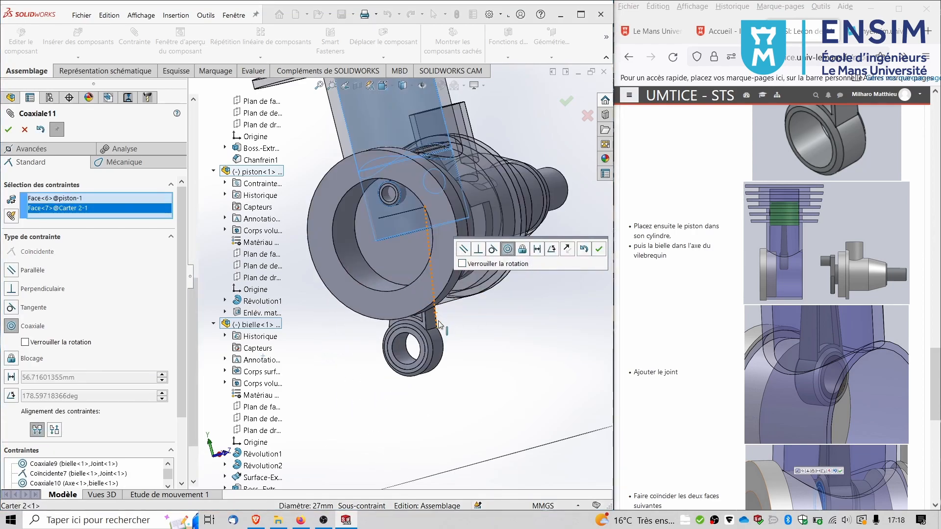
left_click(600, 250)
Slide the piston and connecting rod down the cylinder until the rod's big end sticks out below the crankcase
left_click_drag(416, 335, 409, 246)
scroll(431, 197, "down", 5)
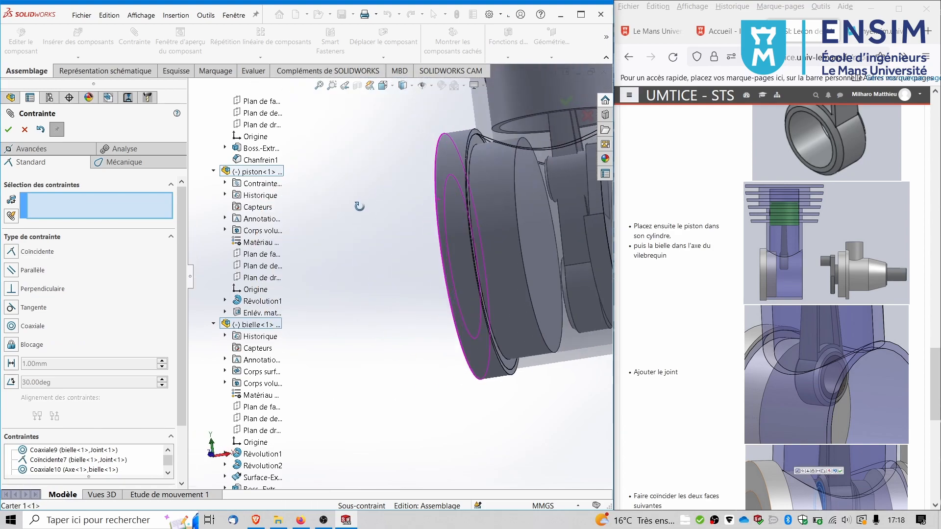
middle_click_drag(576, 254, 760, 257)
middle_click_drag(569, 351, 512, 219)
scroll(390, 149, "up", 3)
left_click_drag(420, 158, 385, 326)
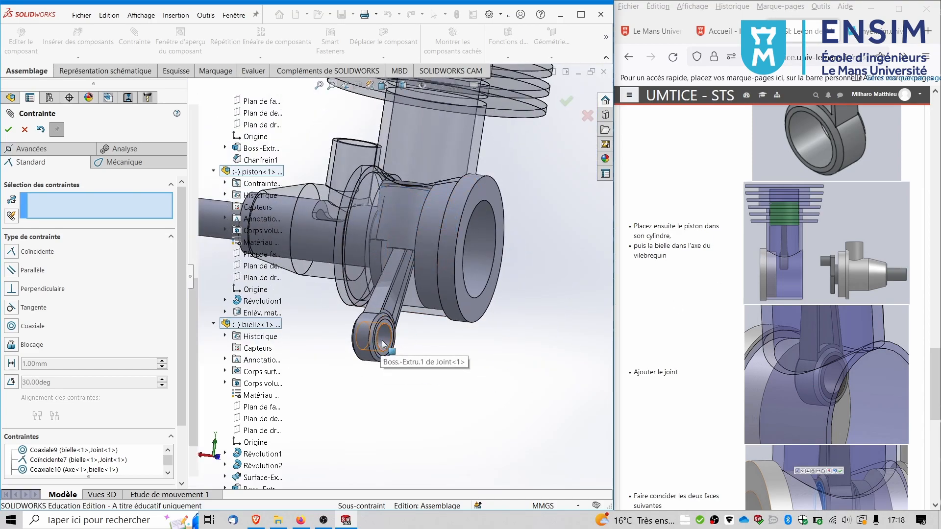
Add a coaxial mate between Joint's inner cylindrical face and the crankpin of Vilebrequin, and finish mating
left_click(383, 341)
scroll(442, 199, "up", 2)
left_click_drag(399, 240, 434, 97)
scroll(393, 283, "down", 4)
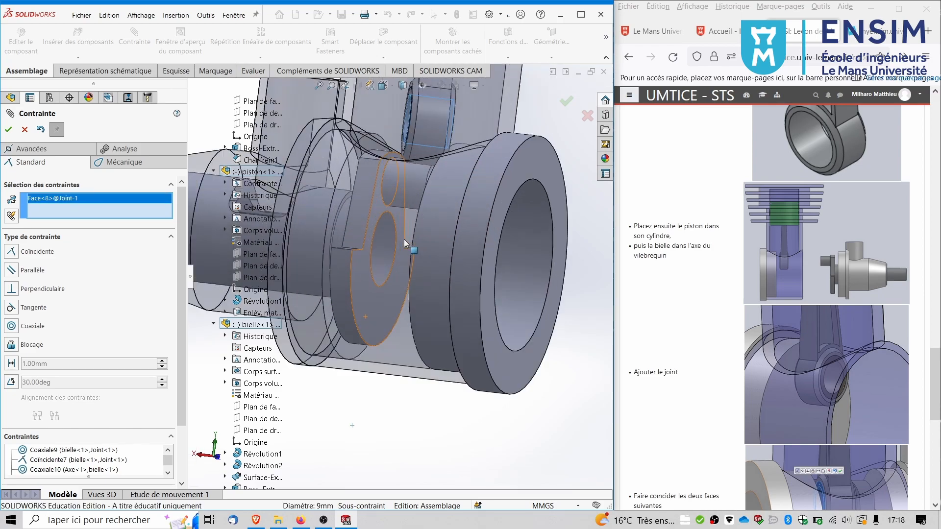
left_click(415, 185)
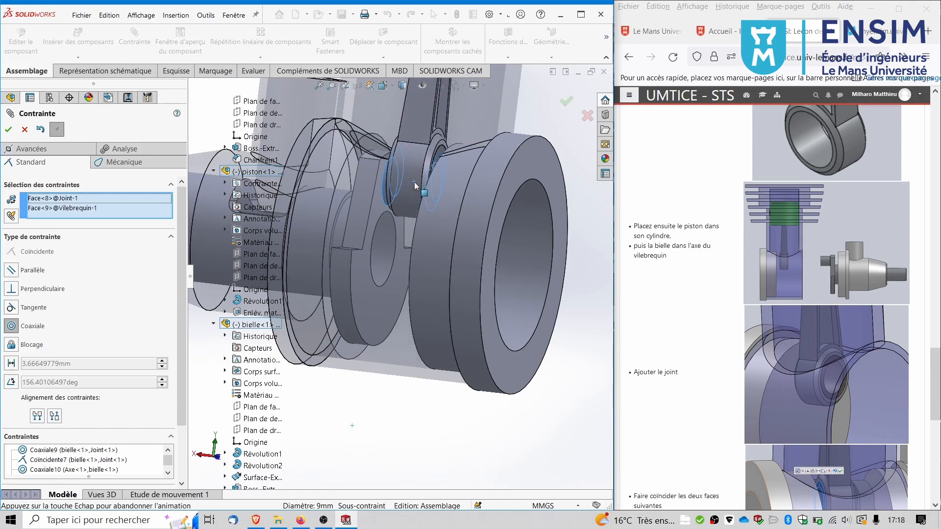
right_click(419, 188)
scroll(436, 212, "up", 4)
middle_click_drag(437, 213, 240, 209)
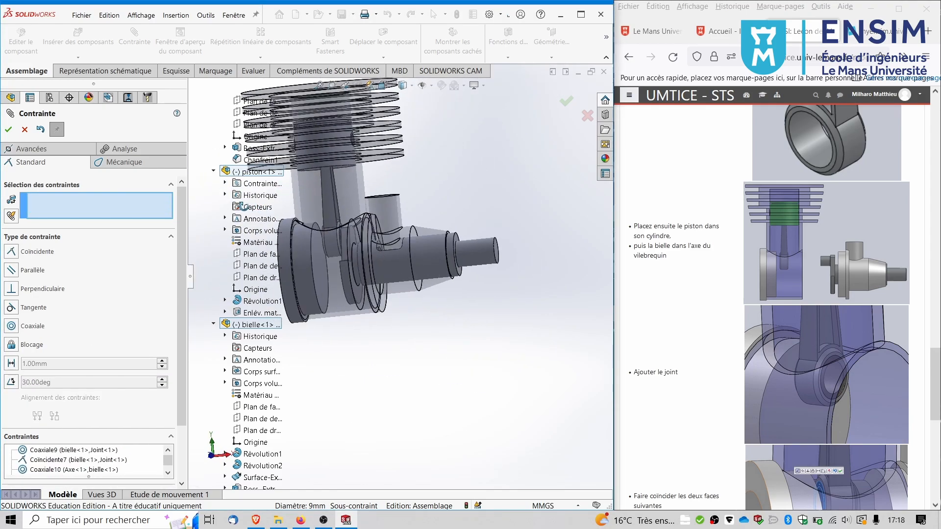
left_click(8, 130)
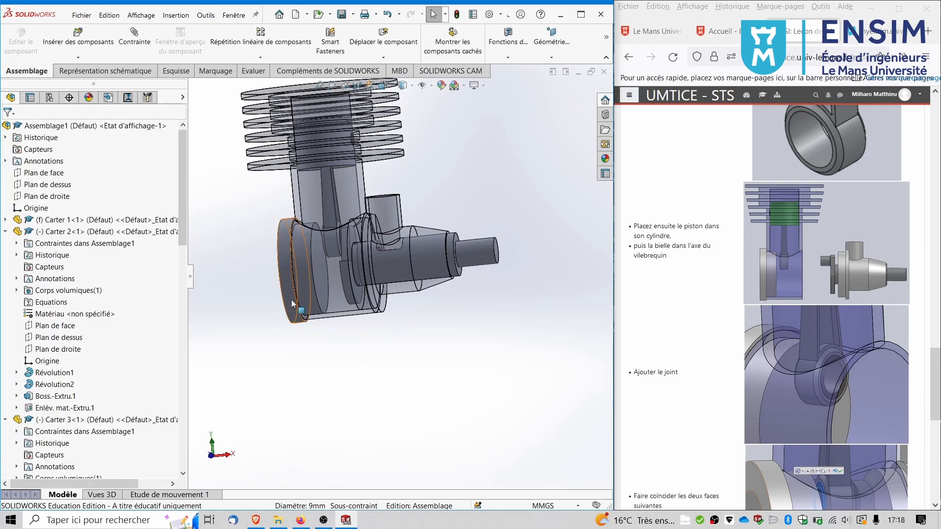
Fix the Carter 2 component in place in the assembly
left_click(56, 220)
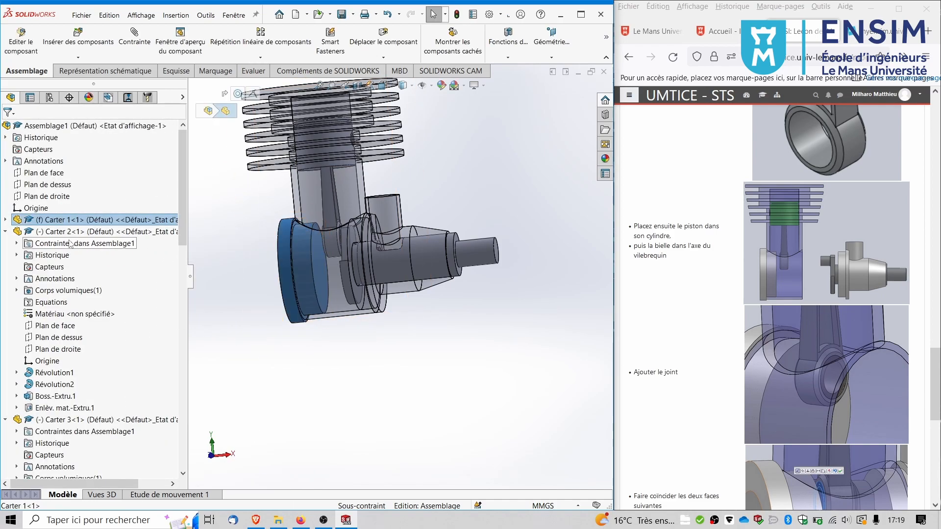
left_click(66, 232)
left_click(324, 380)
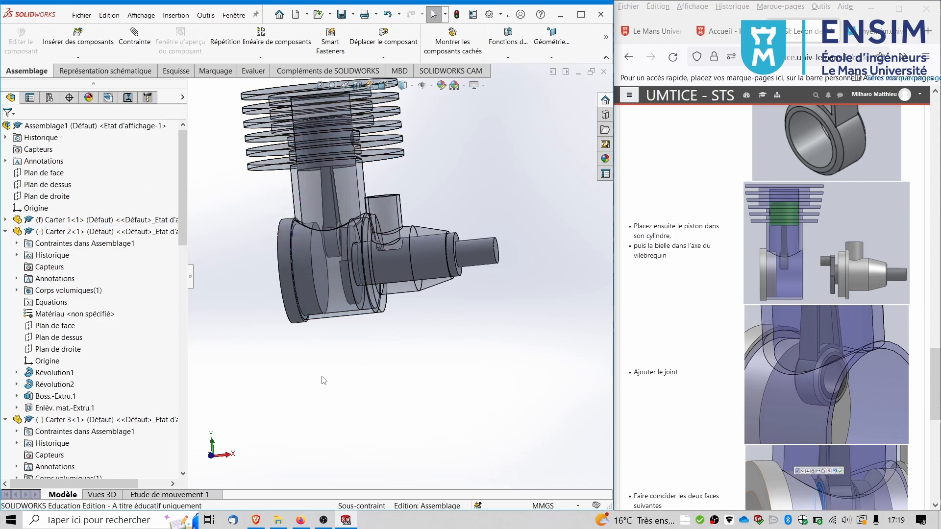
left_click(63, 233)
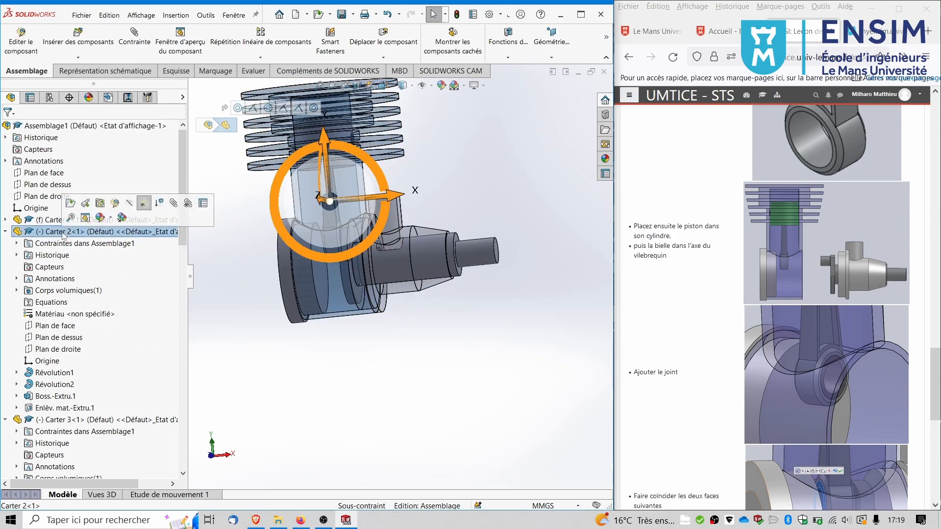
right_click(59, 233)
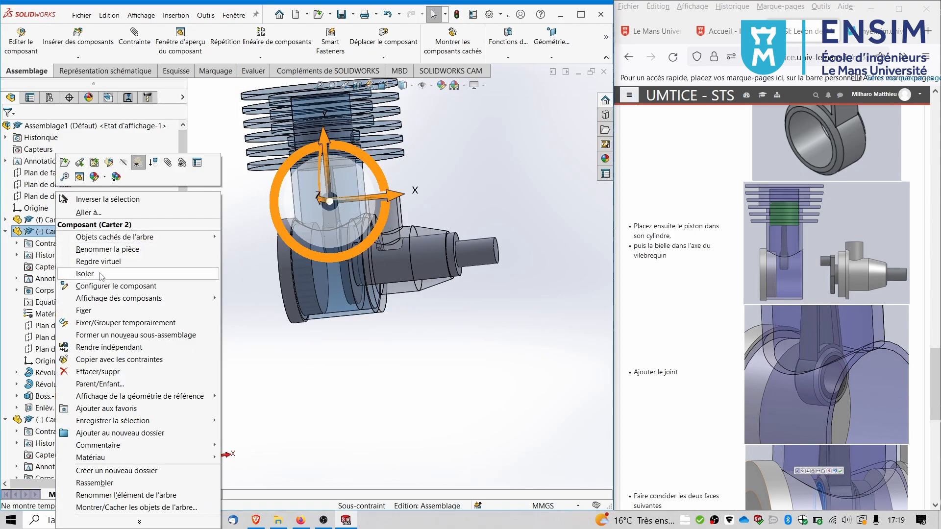
left_click(101, 313)
left_click(382, 360)
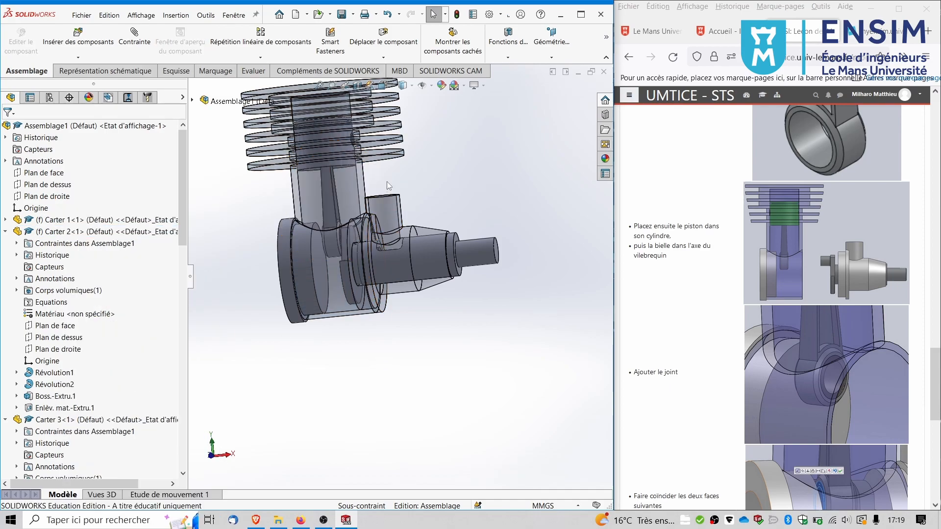
Rotate the crankshaft by its output end to check how the piston and connecting rod move
scroll(388, 178, "up", 3)
scroll(442, 280, "down", 2)
left_click_drag(439, 258, 445, 230)
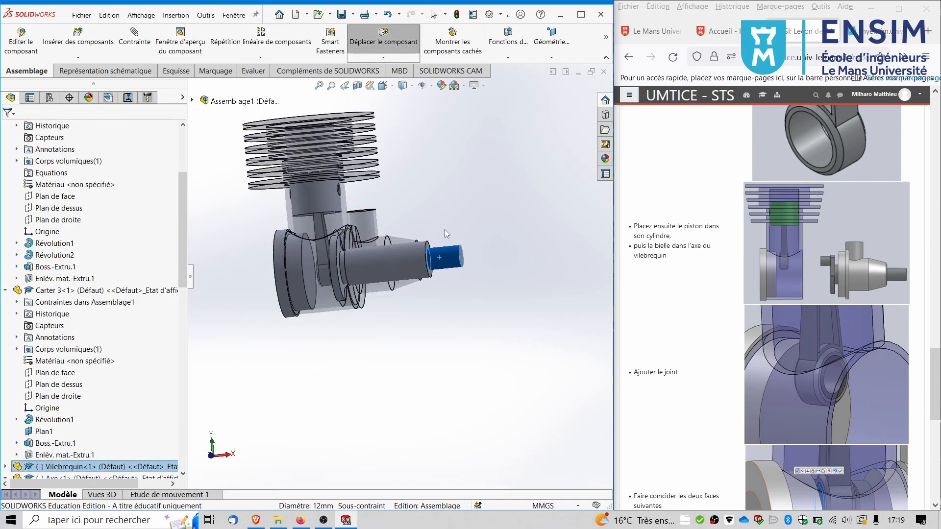
left_click_drag(446, 262, 448, 269)
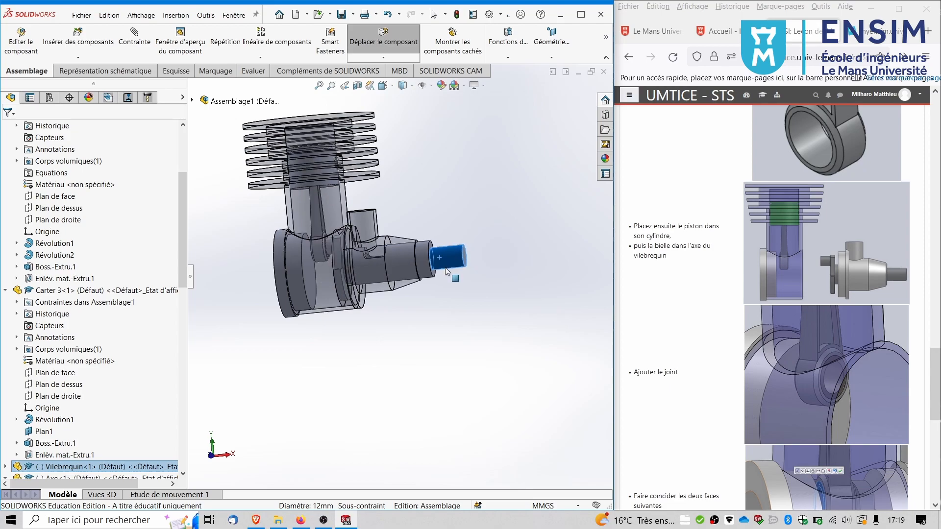
scroll(355, 252, "down", 4)
middle_click_drag(354, 252, 361, 304)
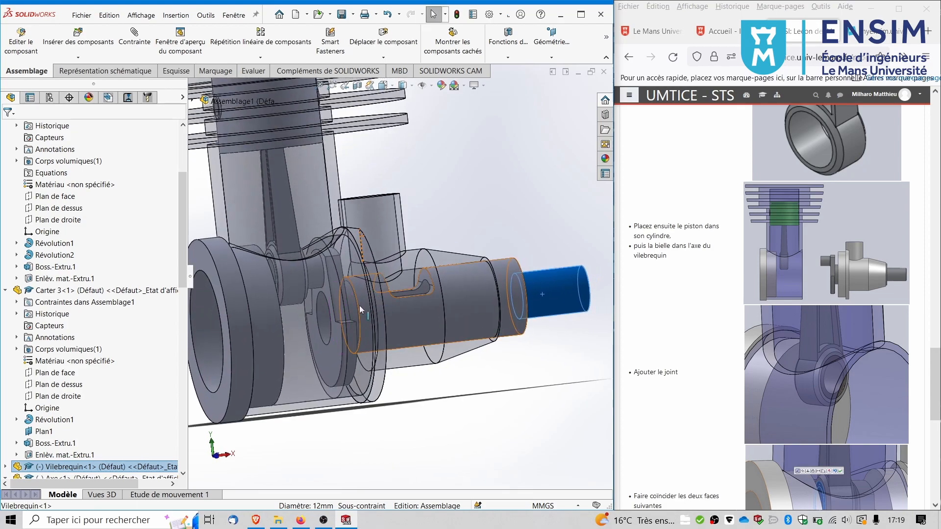
scroll(316, 299, "down", 4)
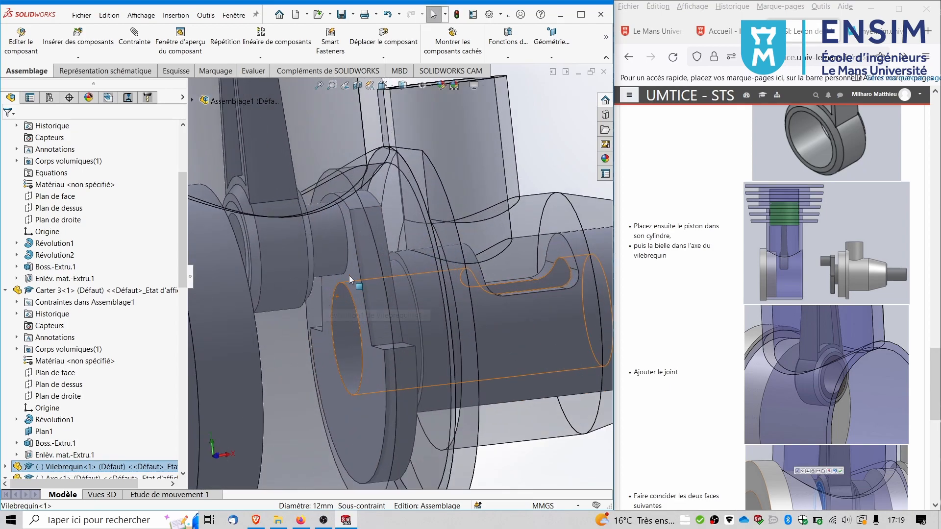
left_click(133, 38)
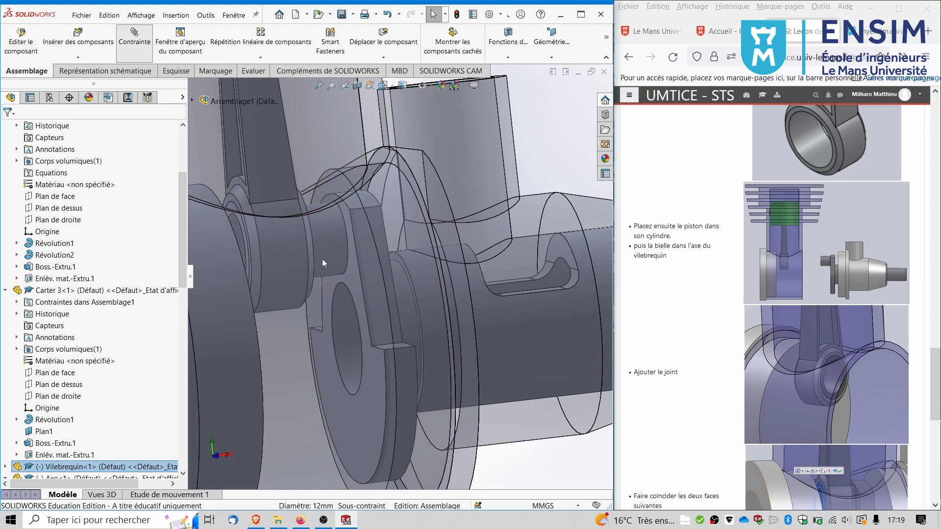
left_click(350, 275)
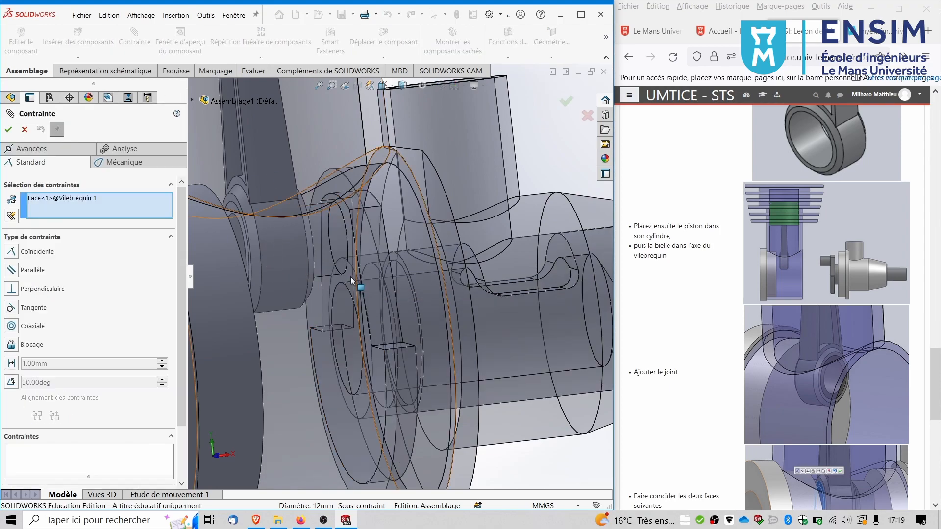
right_click(339, 408)
left_click(445, 313)
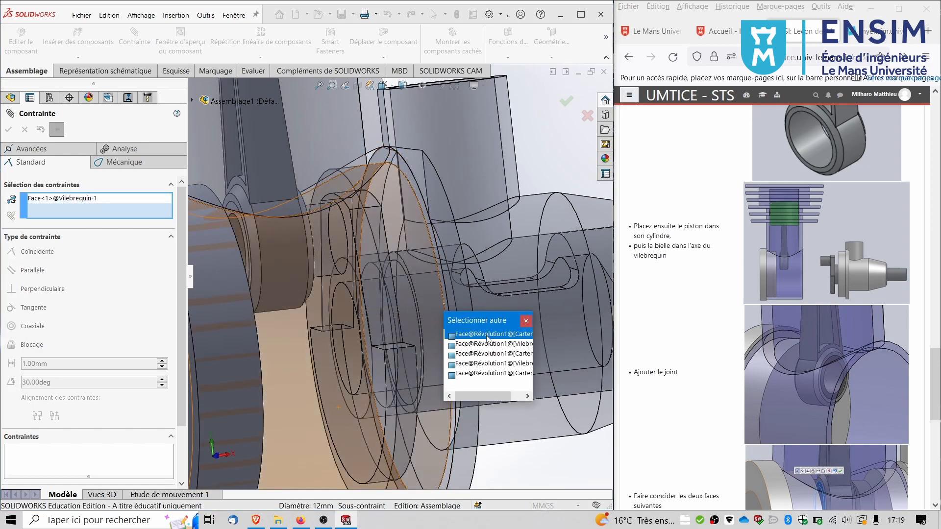
left_click(487, 345)
middle_click_drag(305, 245, 339, 192)
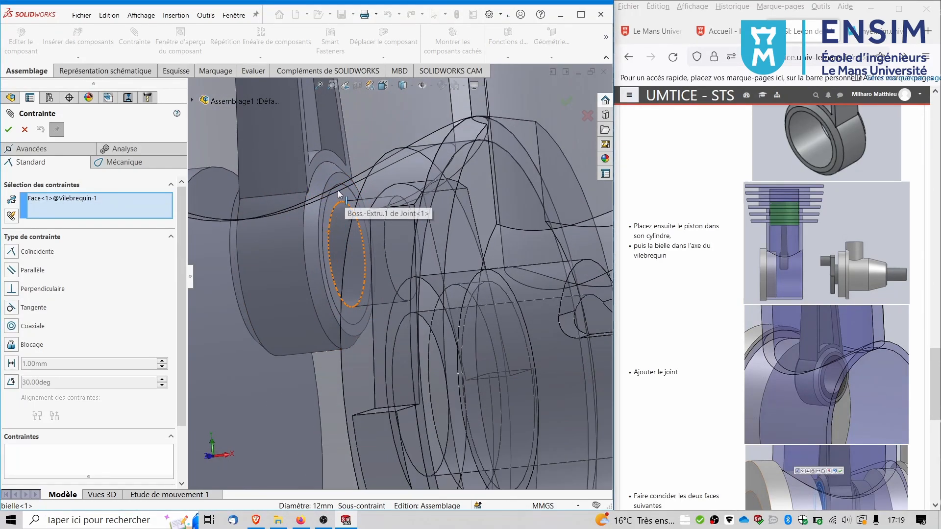
left_click(331, 184)
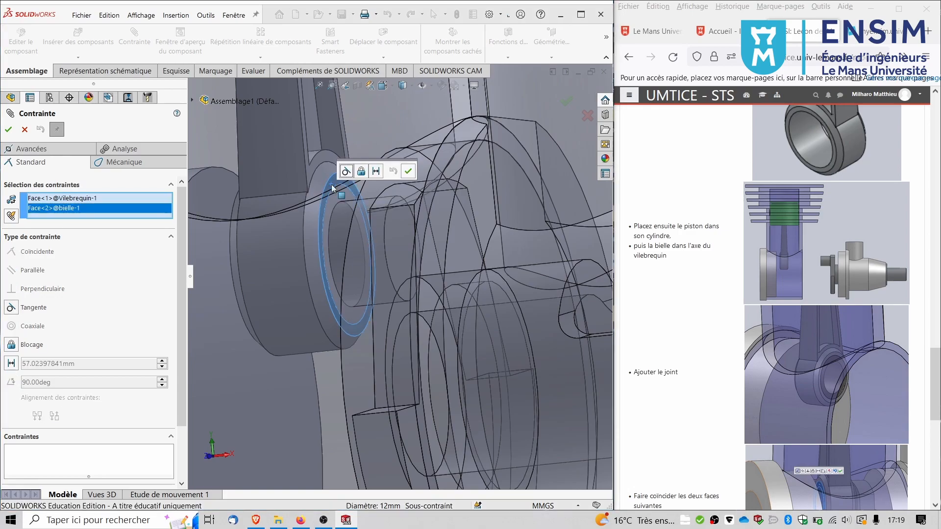
middle_click_drag(411, 174, 416, 268)
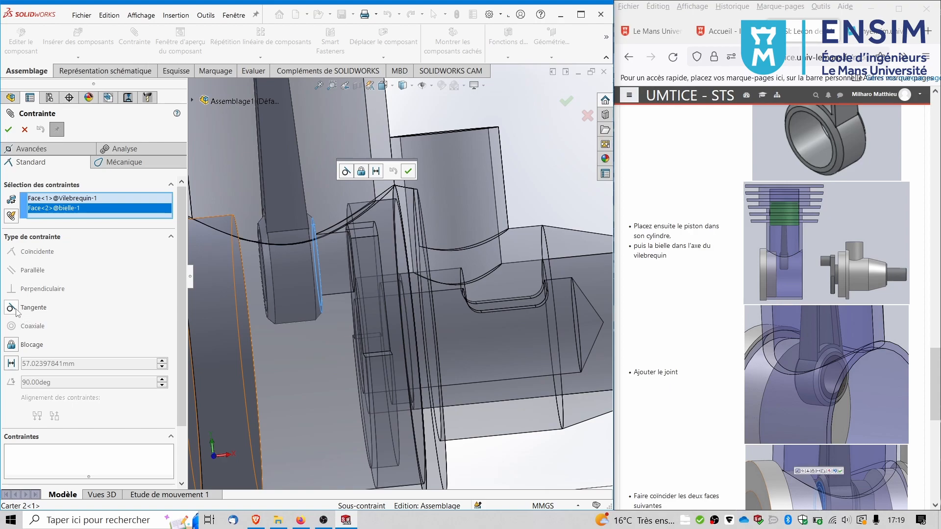
left_click(25, 130)
Add a coincident mate between the flat face of Vilebrequin's crank web and Joint's annular end face
left_click(358, 281)
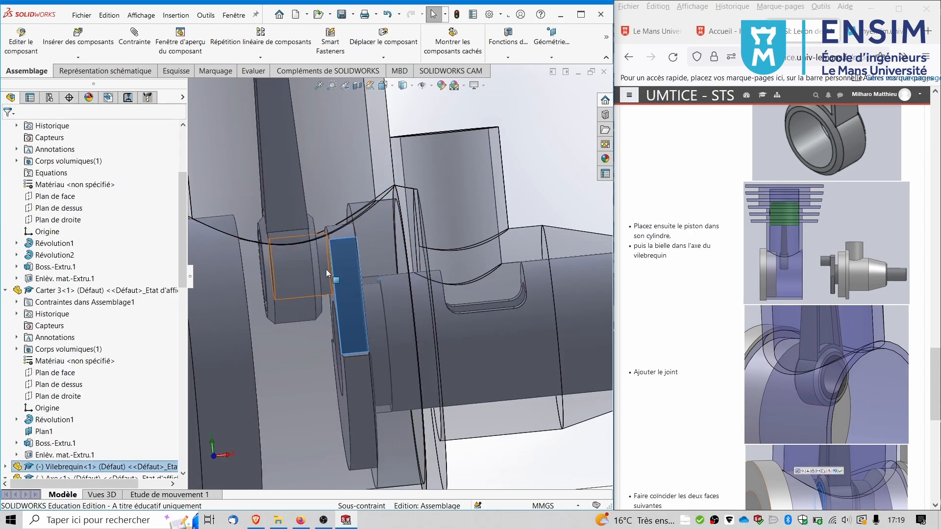
scroll(333, 279, "down", 5)
left_click(375, 289)
middle_click_drag(375, 289, 337, 289)
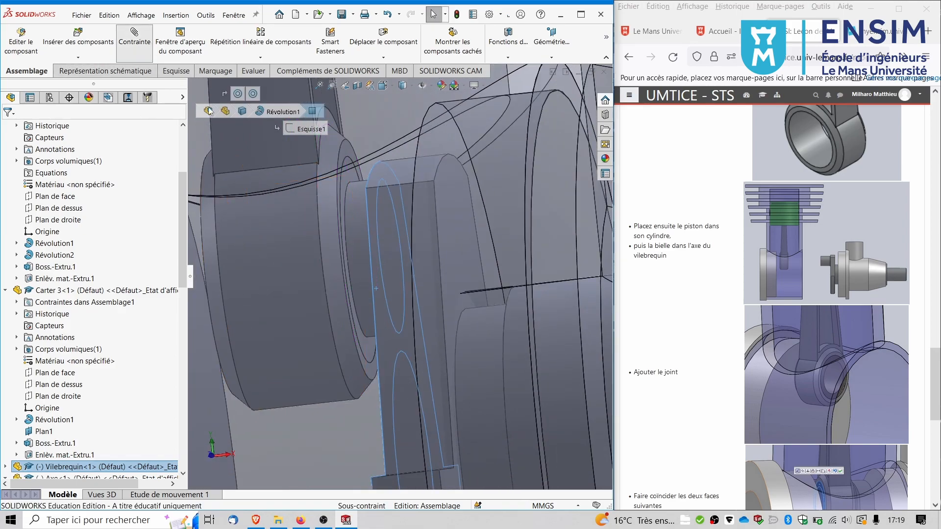
left_click(351, 175)
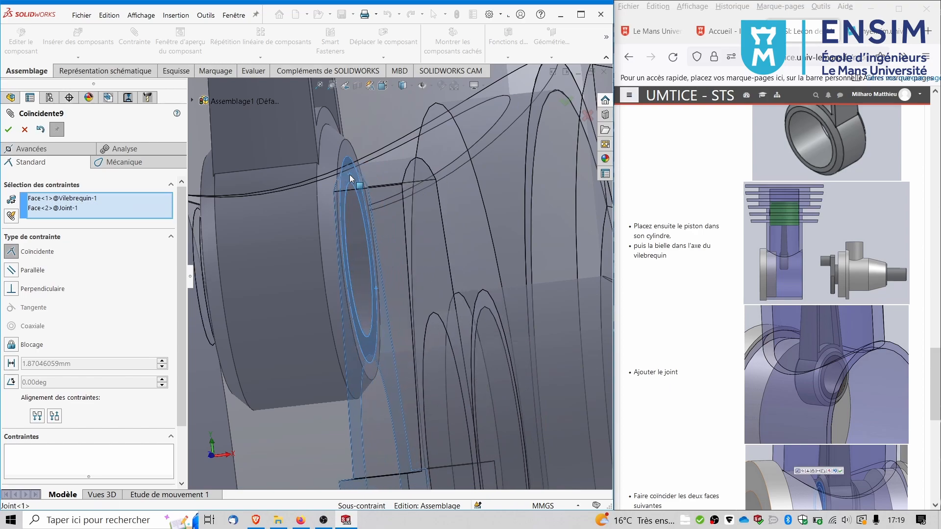
right_click(349, 174)
scroll(387, 319, "up", 6)
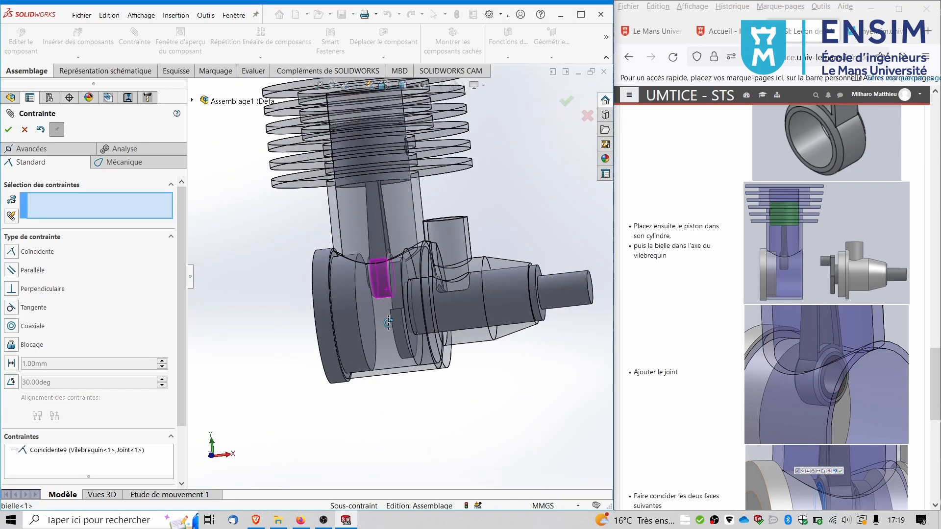
Turn the crankshaft by its output end to test the mechanism's motion, leaving the mate command
left_click(578, 294)
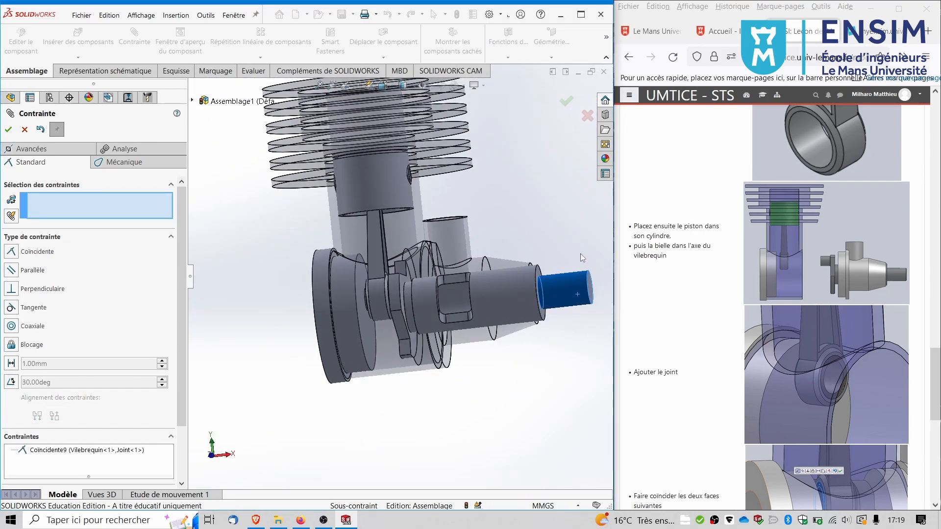
left_click(9, 130)
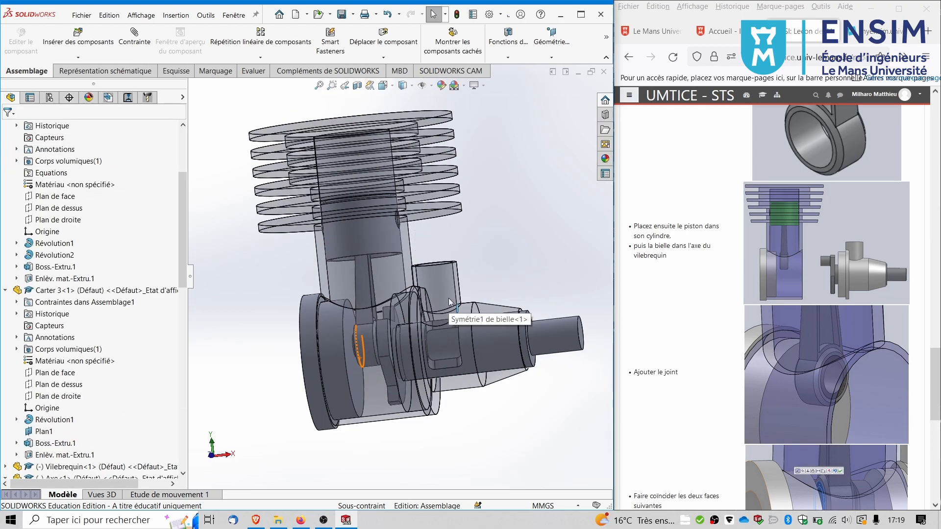
scroll(393, 277, "up", 2)
left_click_drag(525, 332, 532, 233)
left_click_drag(389, 261, 372, 222)
Add a 100 RPM constant-speed rotary motor on the crankshaft's output end in Etude de mouvement 1 and calculate the animation
left_click(185, 495)
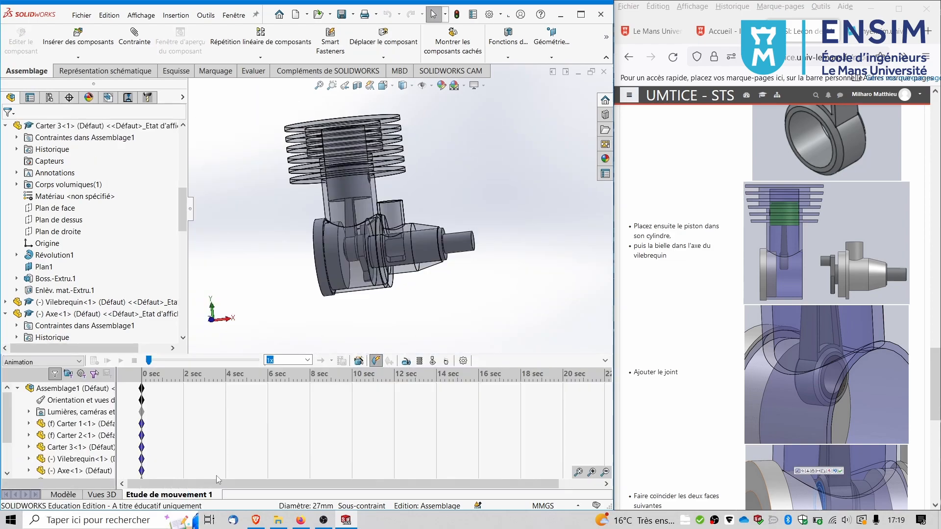
left_click(406, 362)
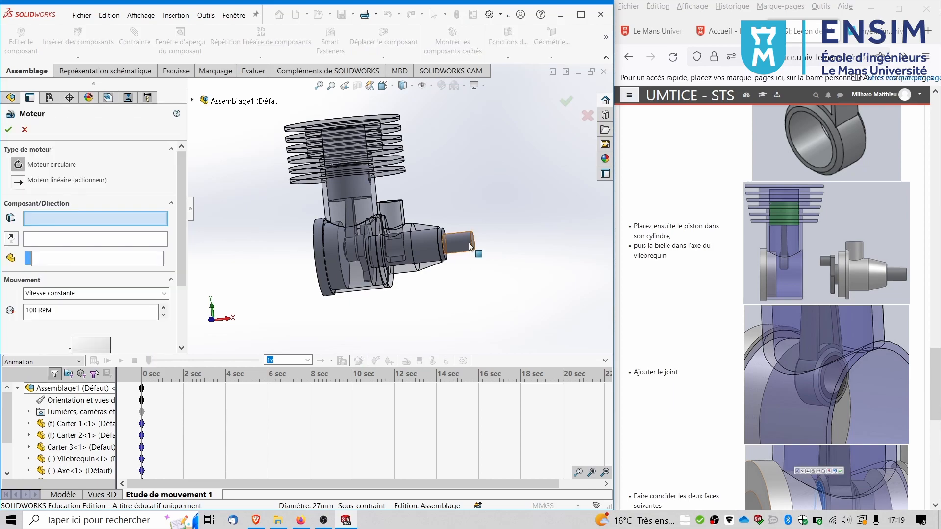
left_click(464, 241)
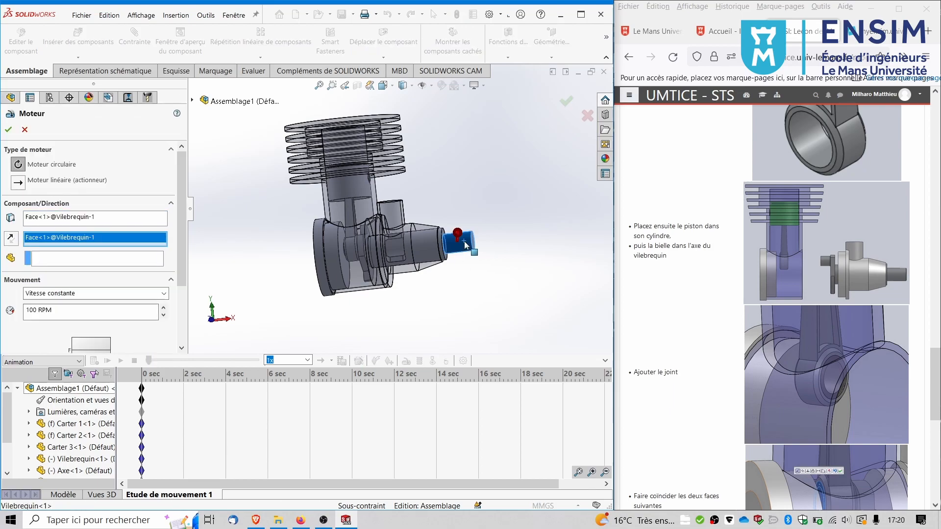
left_click(9, 130)
left_click(96, 362)
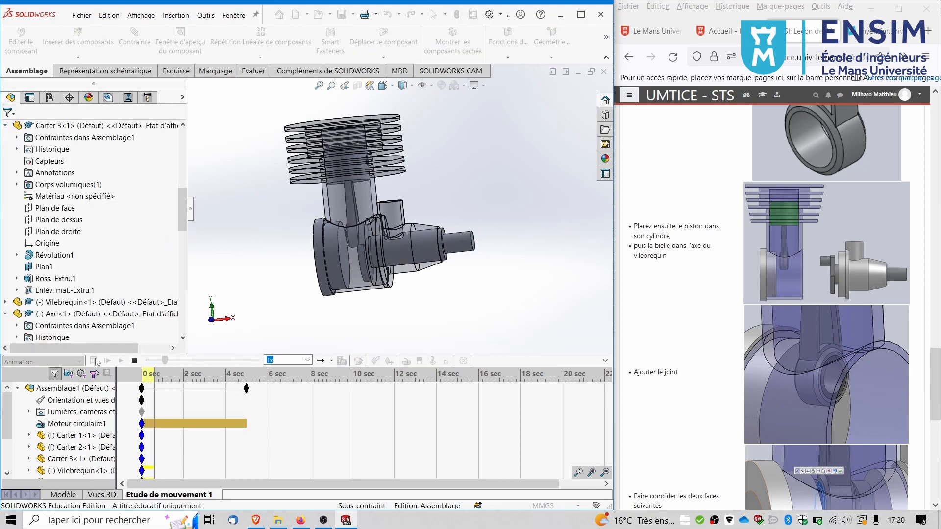